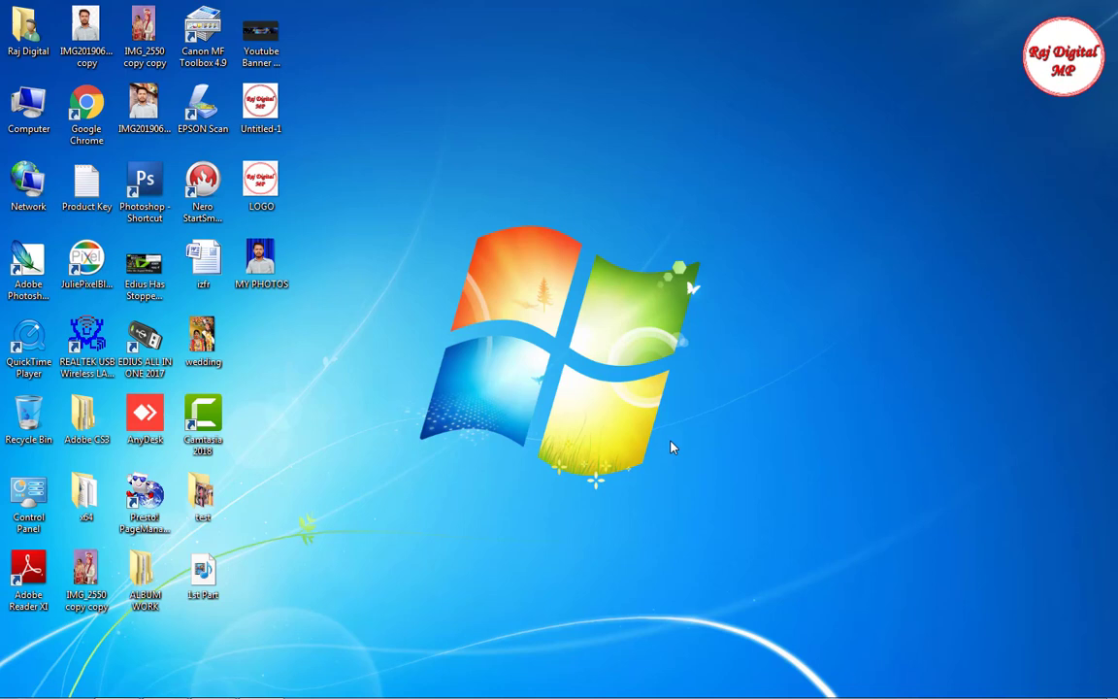
Refresh the Windows desktop repeatedly from its right-click menu
right_click(779, 306)
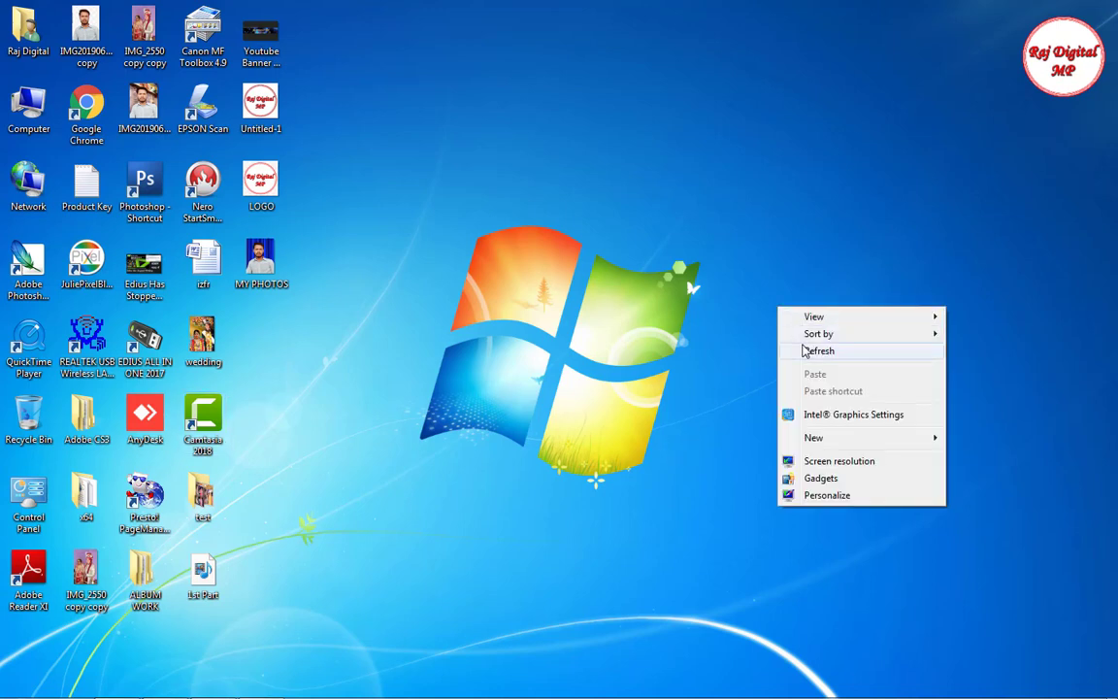
click(805, 351)
right_click(780, 325)
click(799, 369)
right_click(794, 375)
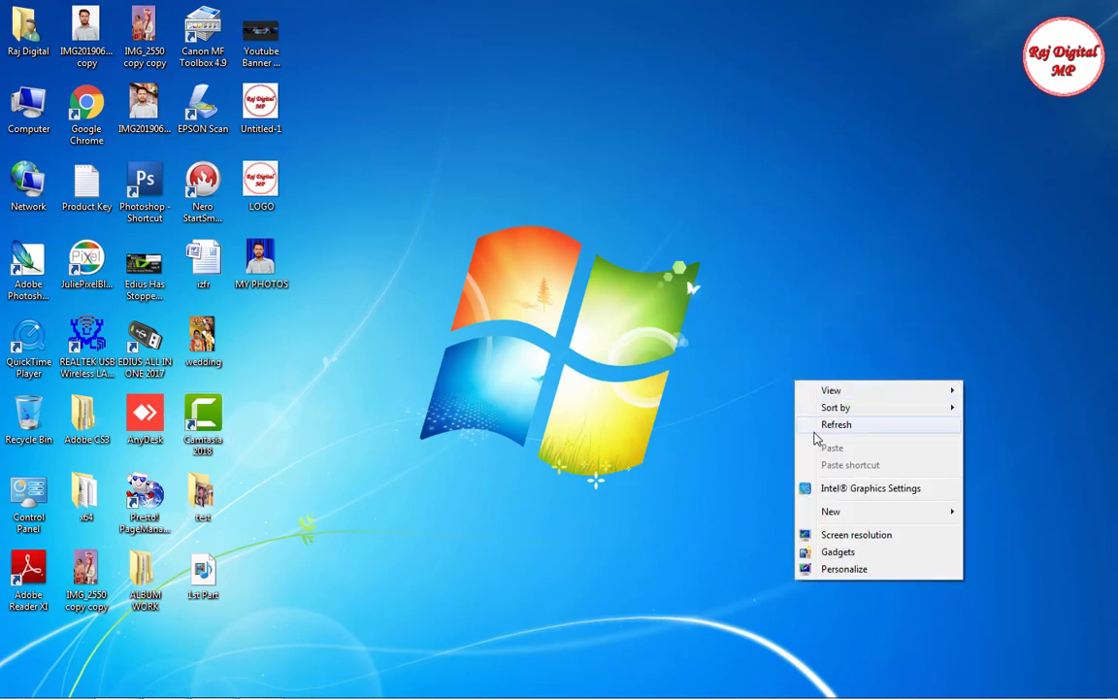
click(814, 425)
right_click(815, 435)
click(837, 477)
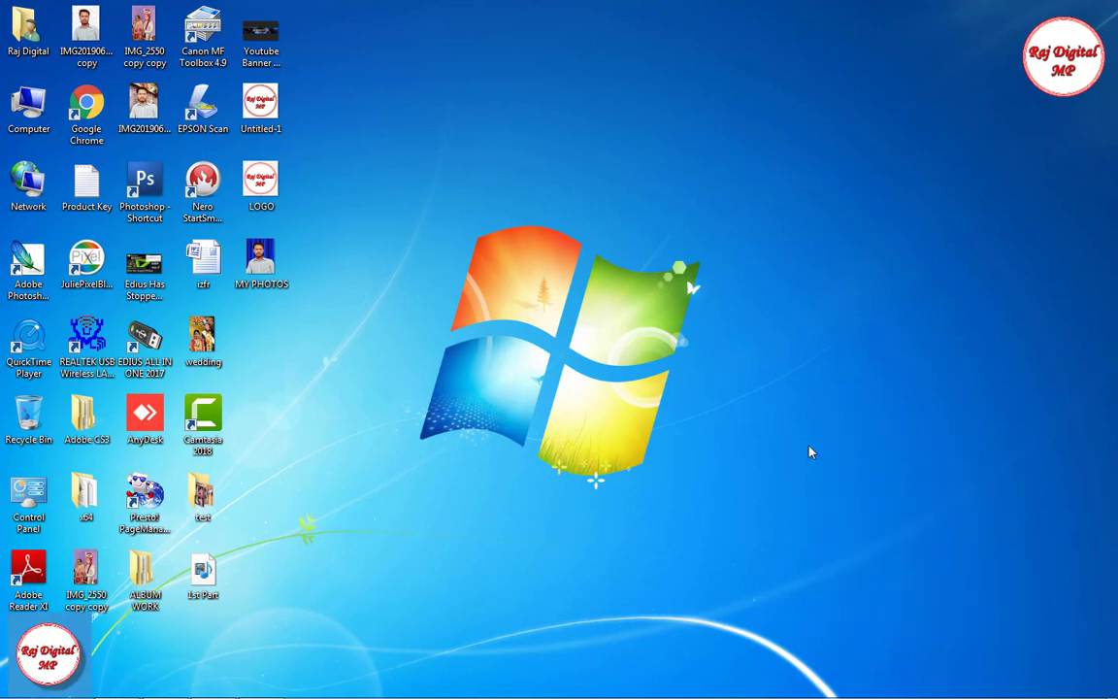
right_click(519, 412)
click(569, 456)
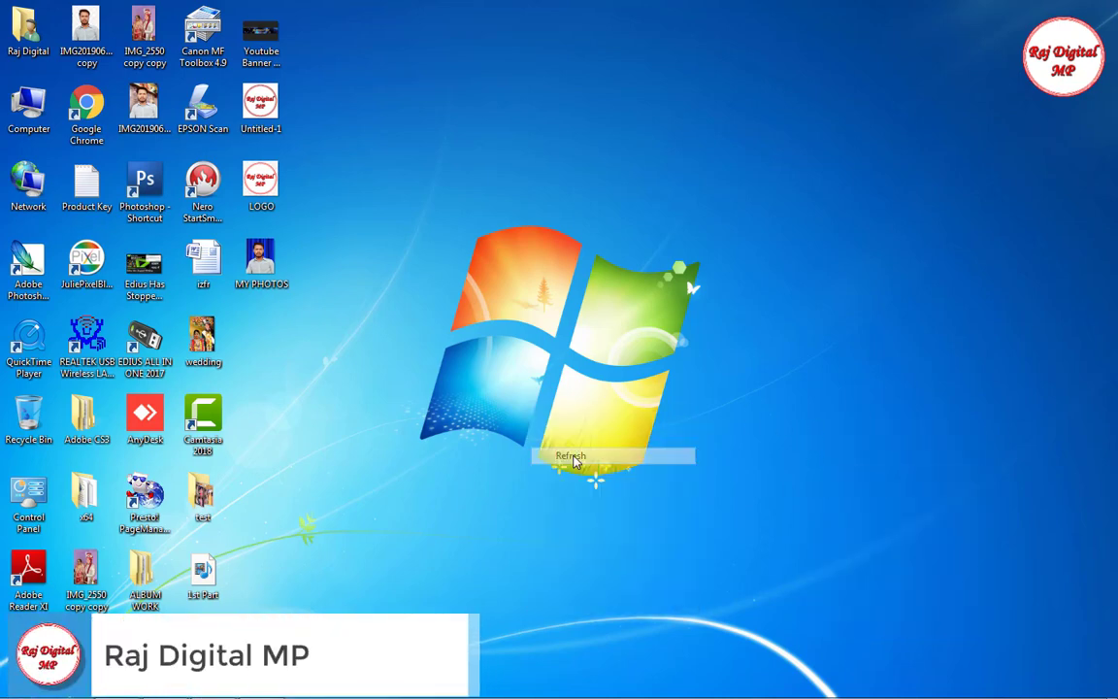
right_click(574, 457)
click(604, 501)
right_click(534, 437)
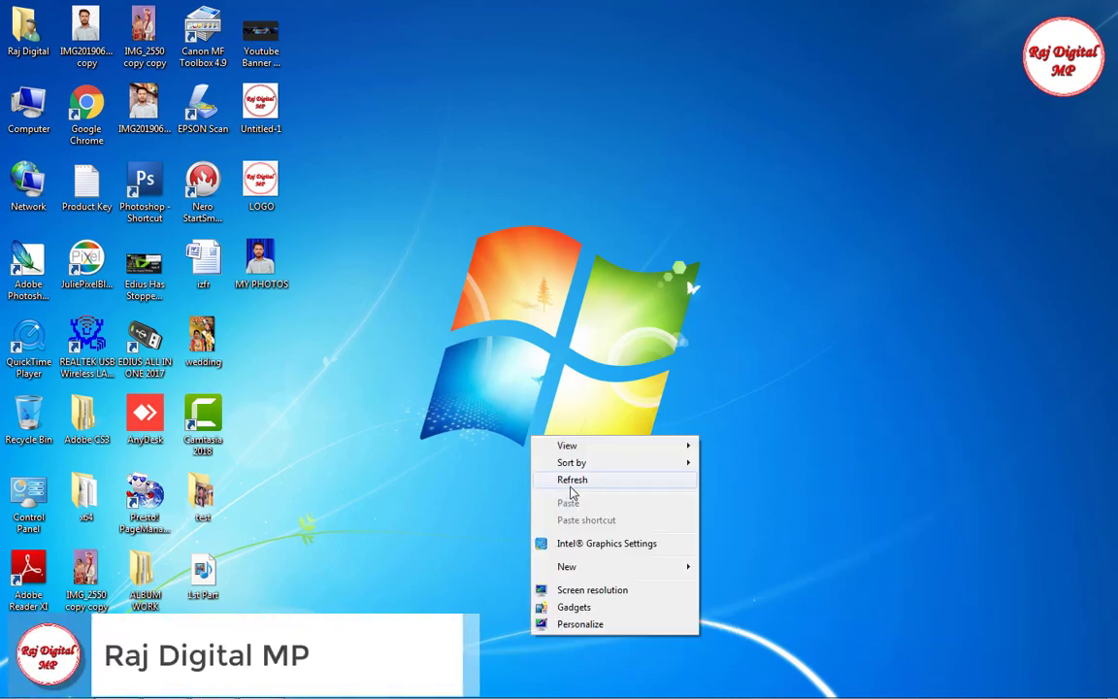
click(570, 487)
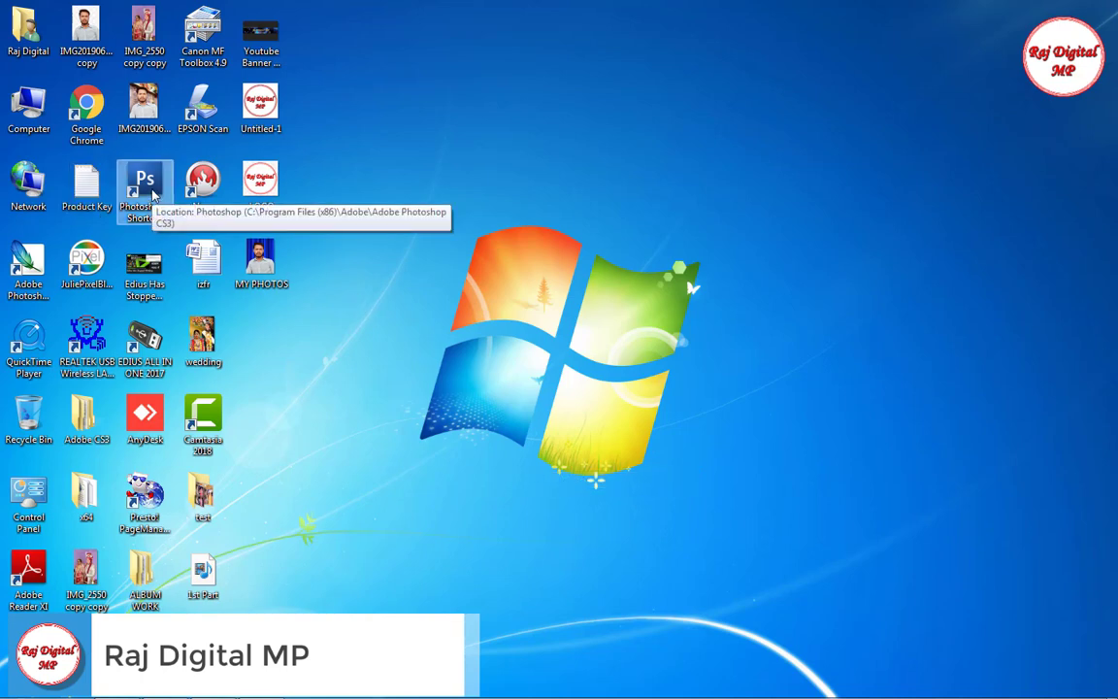
right_click(656, 149)
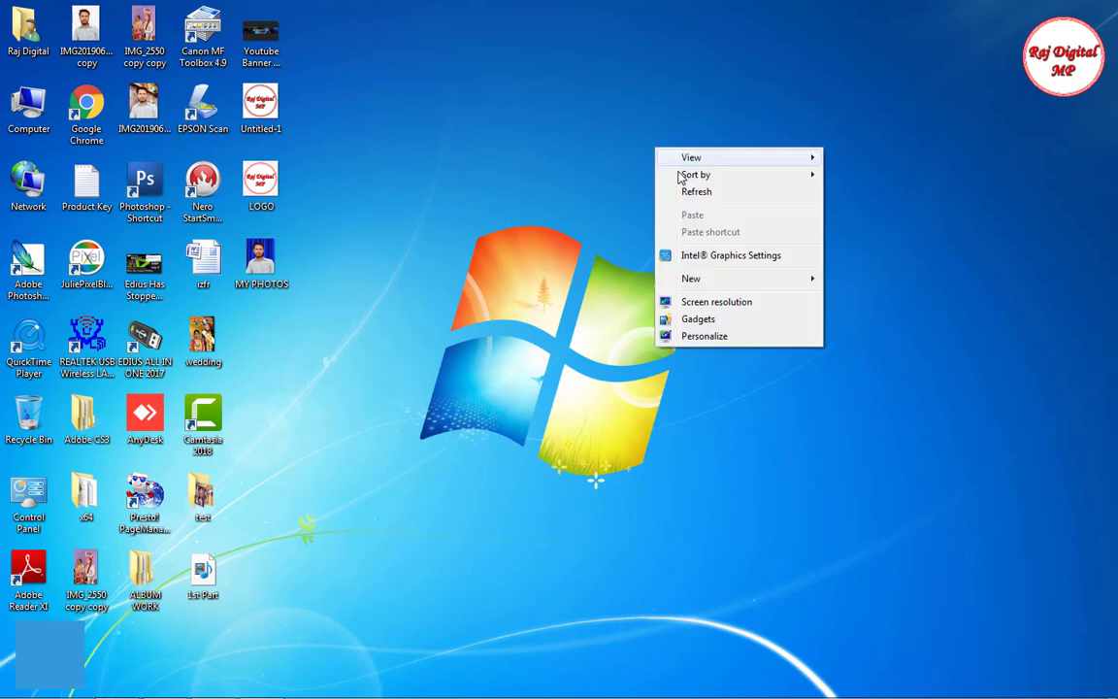
click(680, 191)
right_click(689, 184)
click(718, 228)
right_click(721, 241)
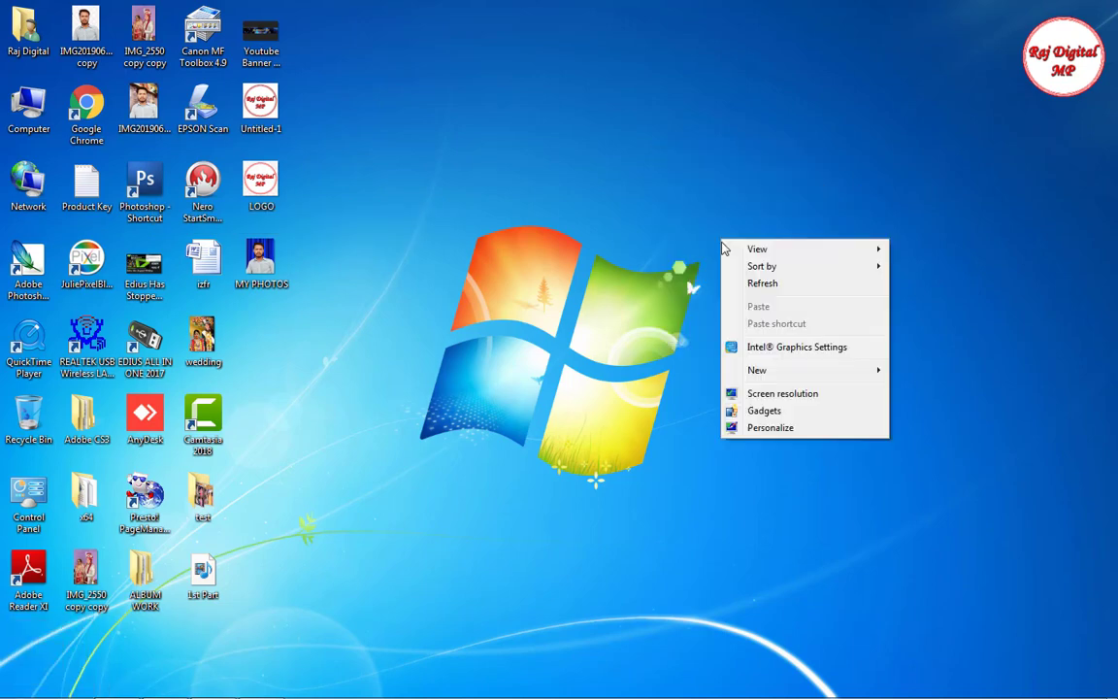
click(749, 282)
right_click(746, 281)
click(776, 324)
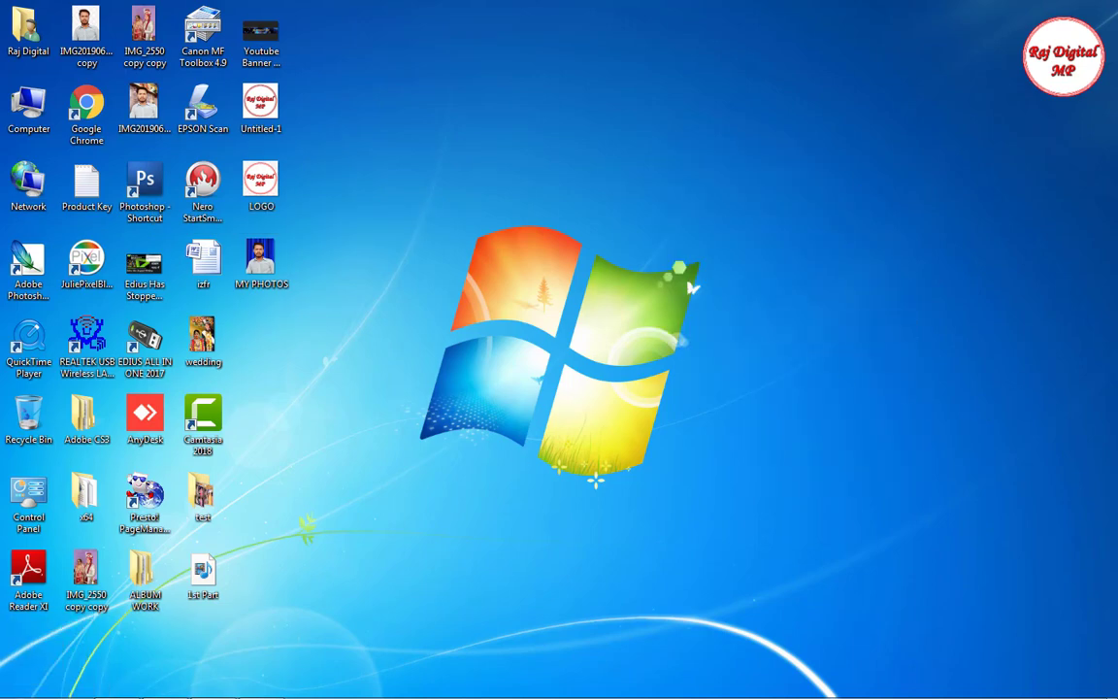
right_click(506, 268)
click(546, 316)
right_click(569, 306)
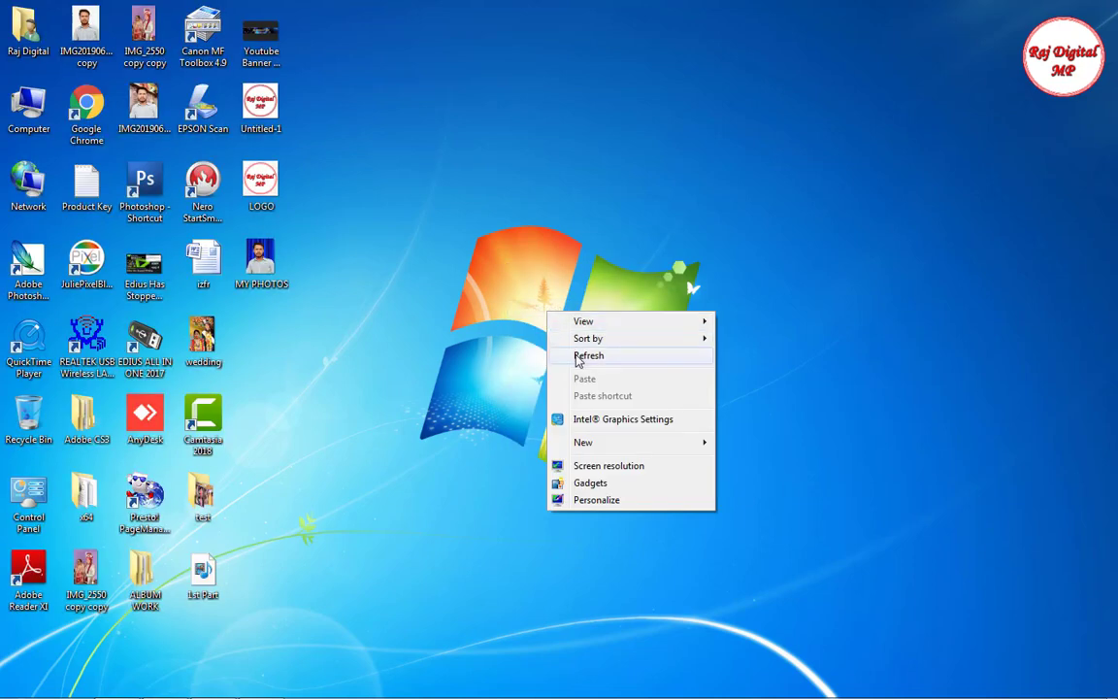
click(577, 354)
right_click(522, 309)
click(569, 349)
right_click(580, 342)
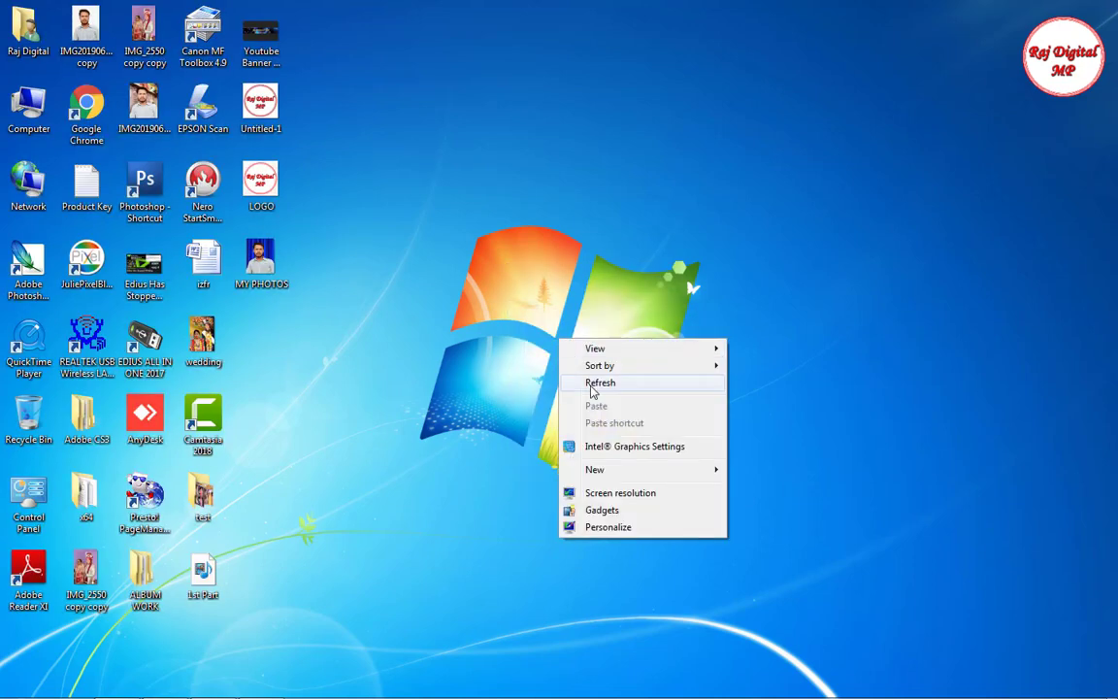
click(591, 384)
right_click(556, 345)
click(590, 390)
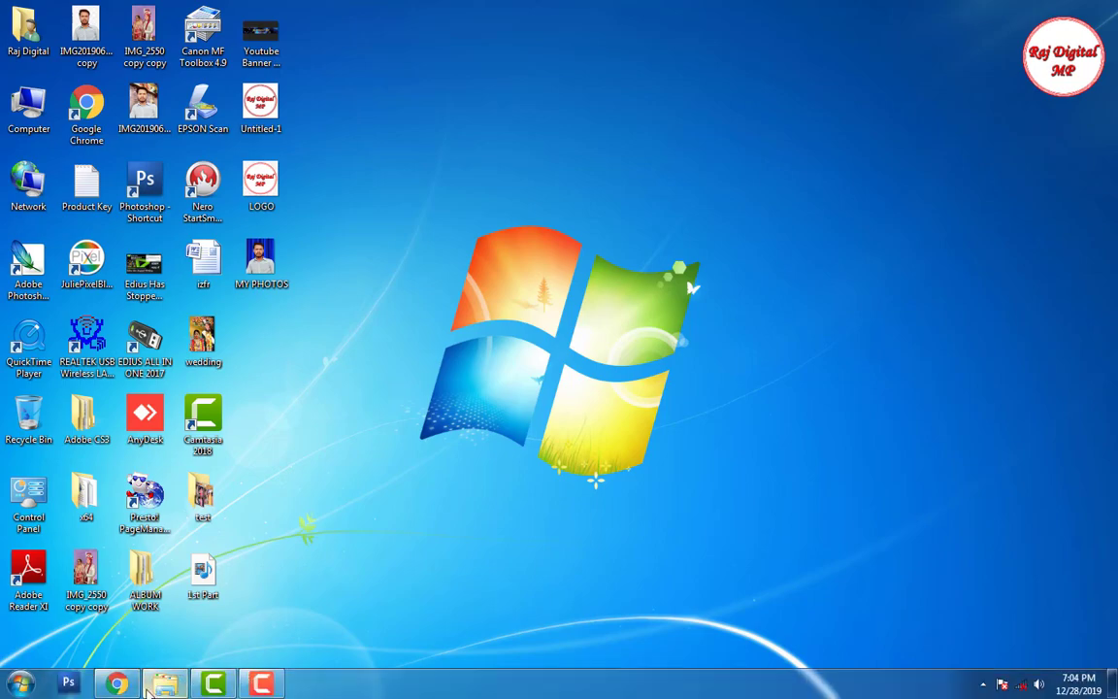
Bring up the YouTube channel page, scroll through it, then return to the desktop
click(129, 687)
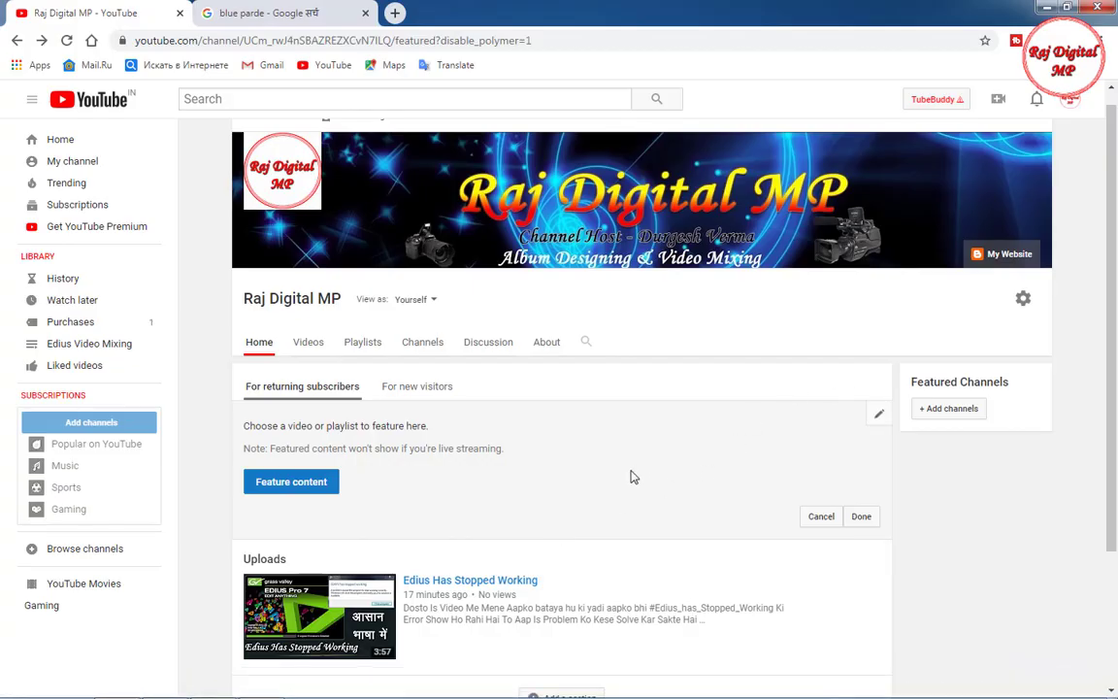
scroll(598, 482, down, 1)
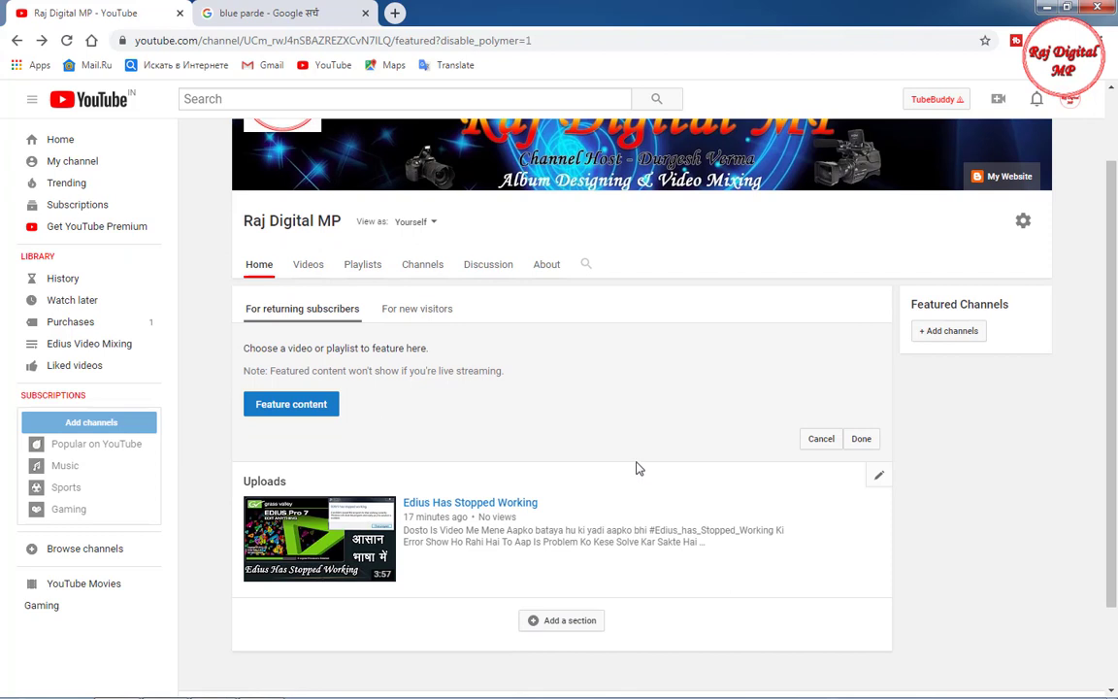
scroll(760, 418, up, 1)
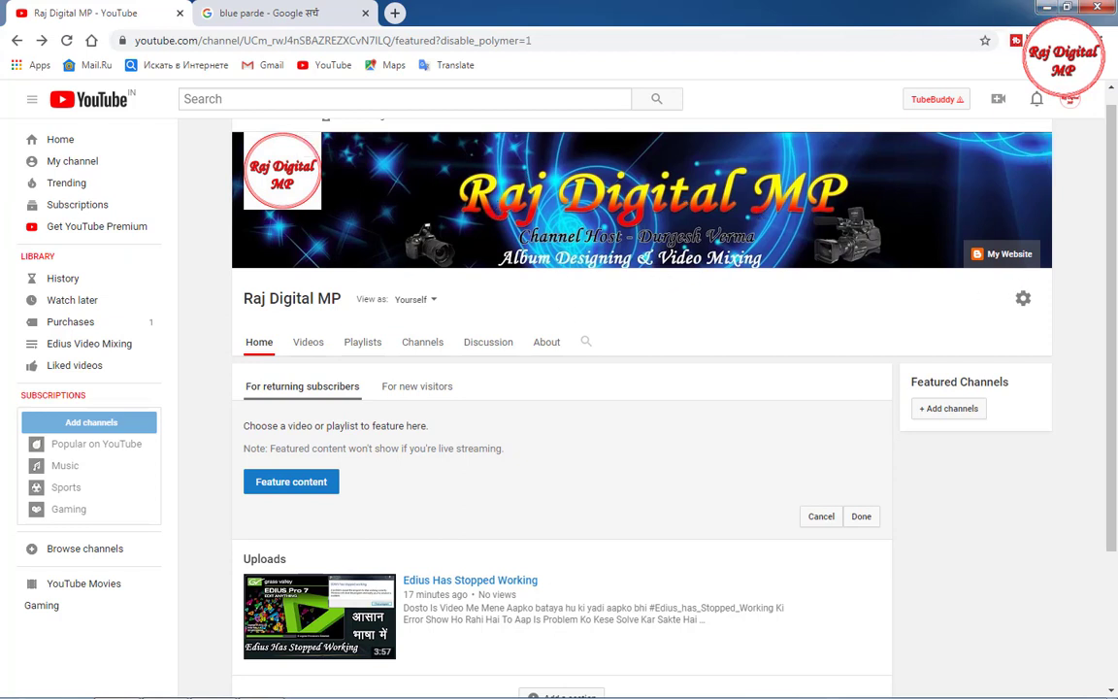
key(super+d)
Refresh the desktop a few times, then launch Photoshop CS3 from its desktop shortcut
right_click(612, 155)
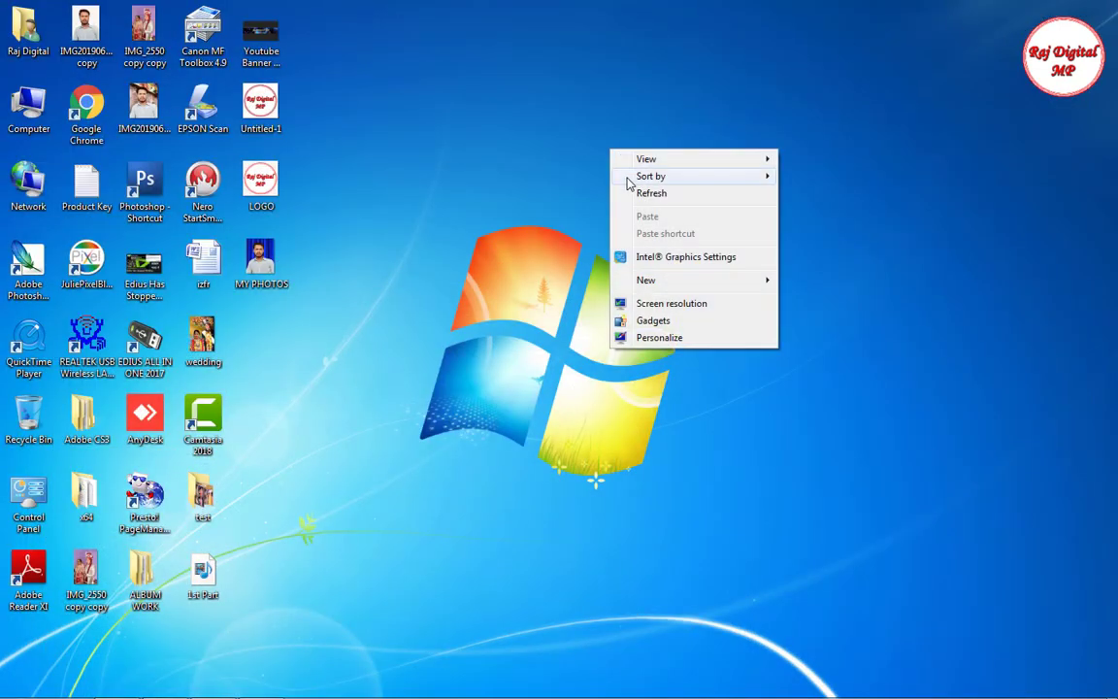
click(626, 199)
right_click(581, 181)
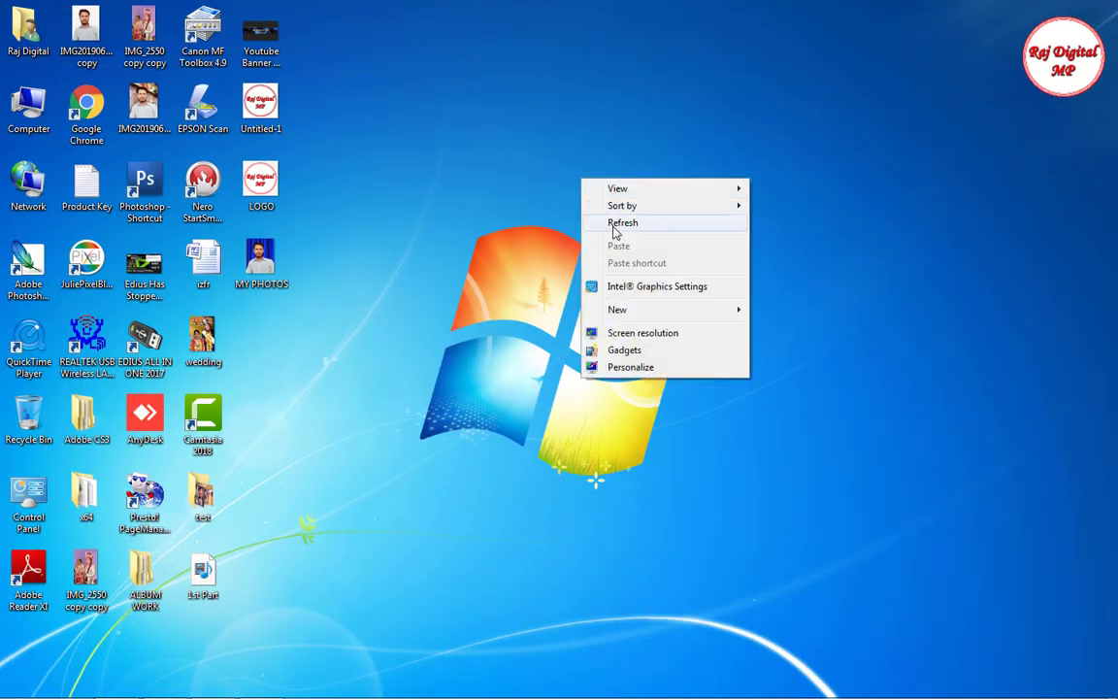
click(613, 225)
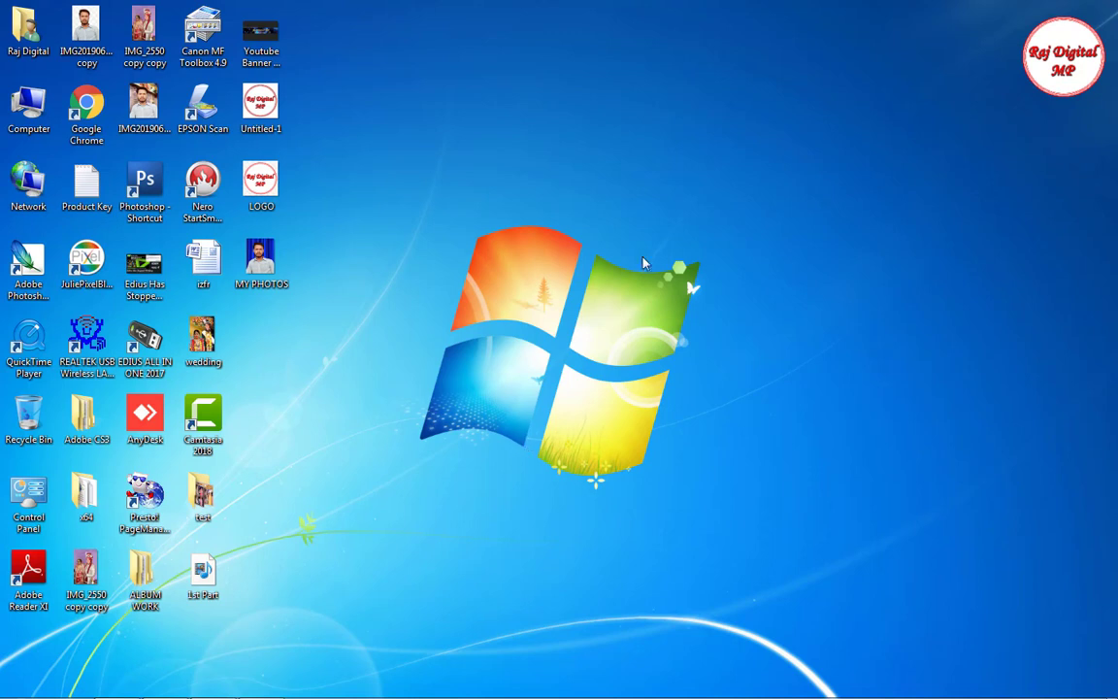
right_click(642, 260)
click(674, 291)
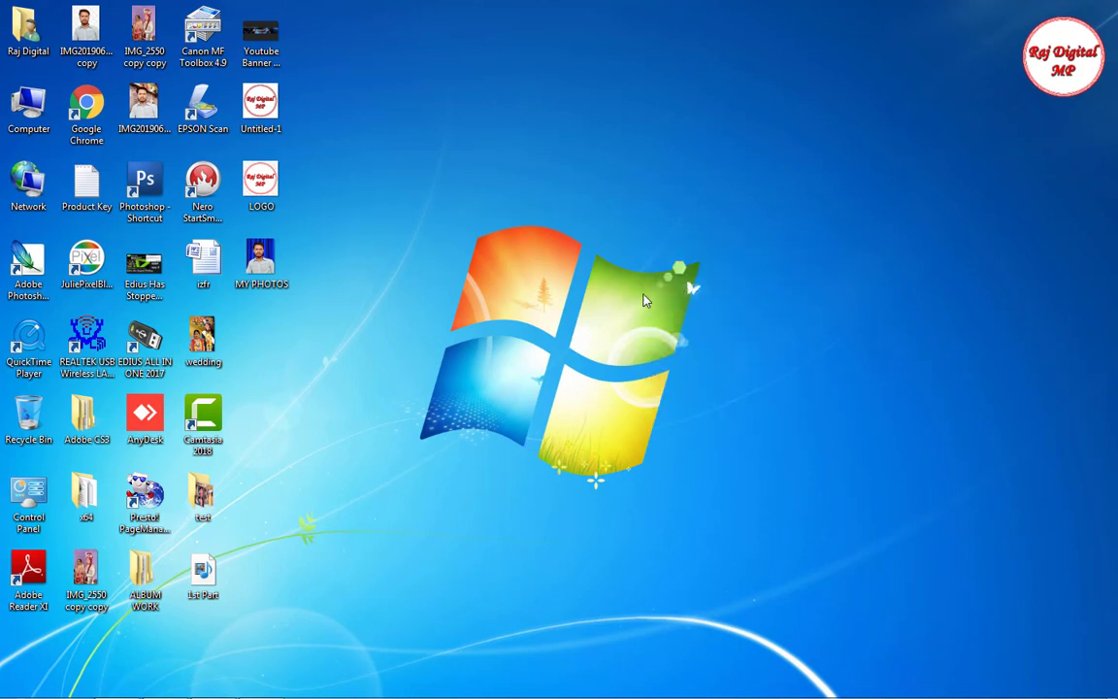
double_click(151, 199)
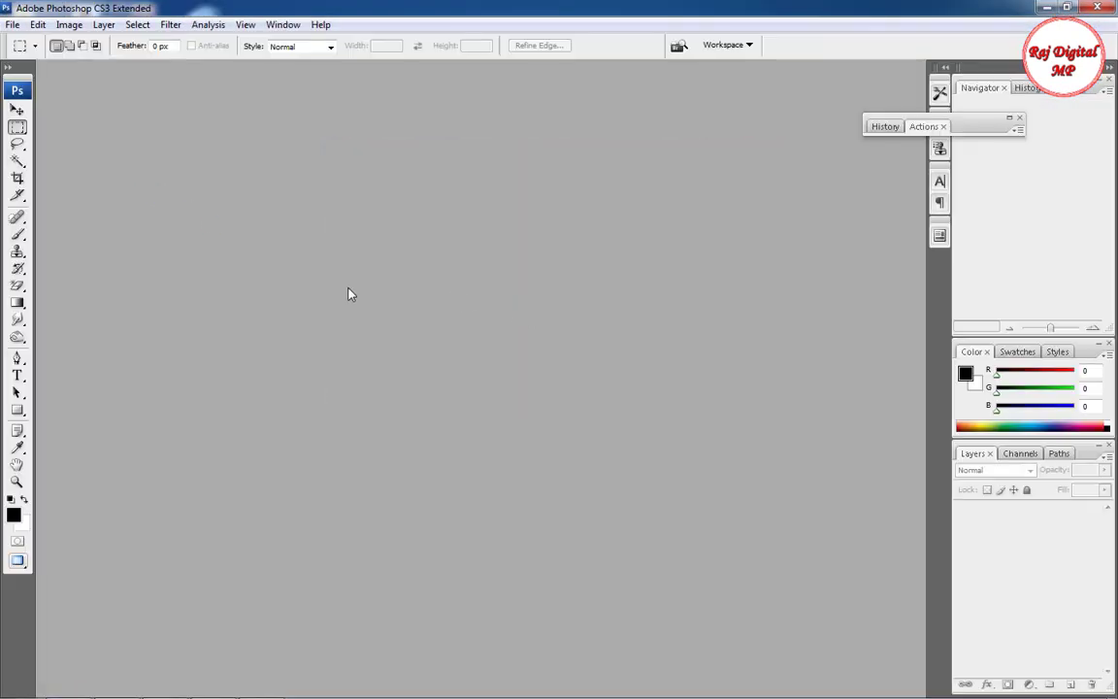
Open MY PHOTOS.jpg from the Desktop folder with Ctrl+O
key(ctrl+o)
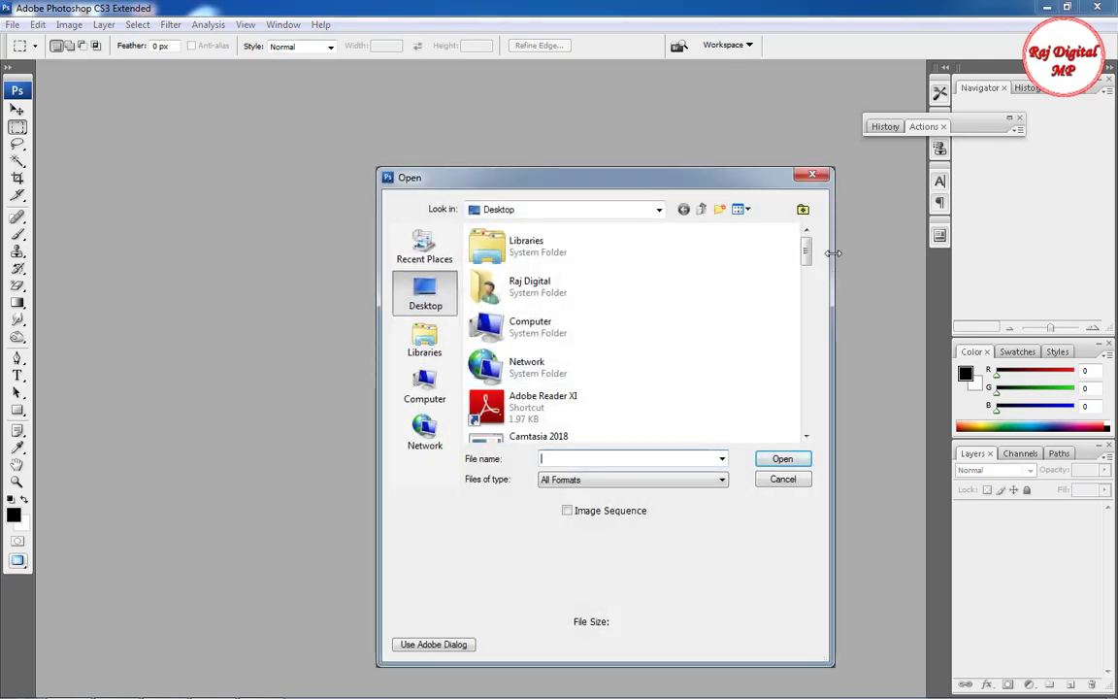
mouse_move(805, 251)
mouse_down()
mouse_move(806, 340)
mouse_move(830, 402)
mouse_up()
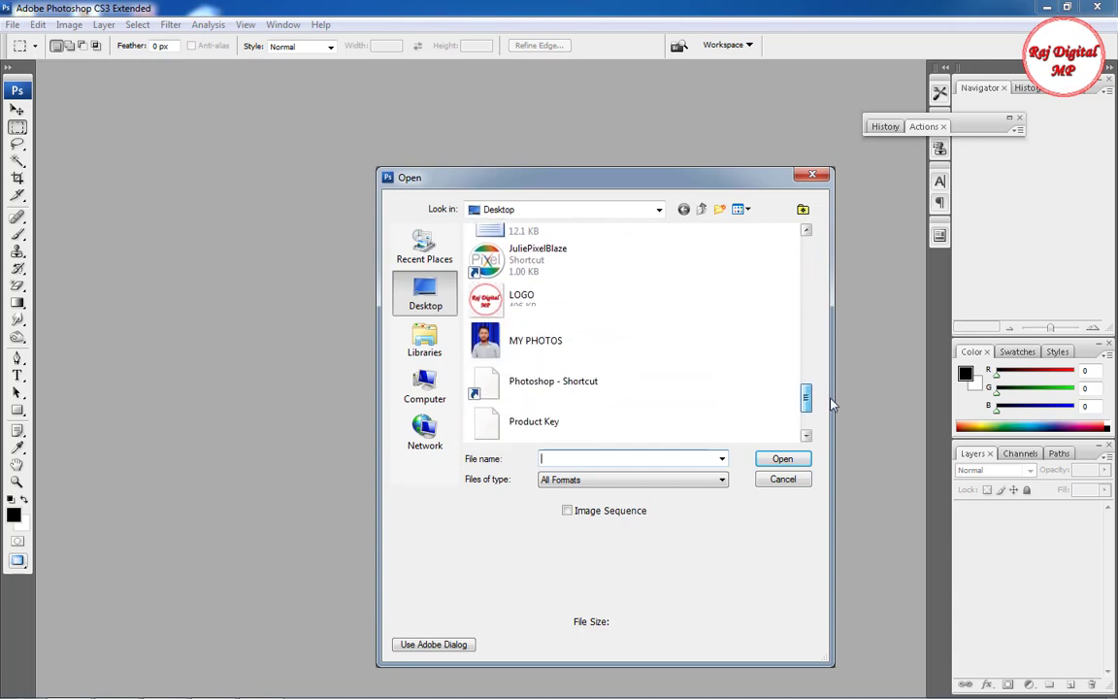
click(529, 292)
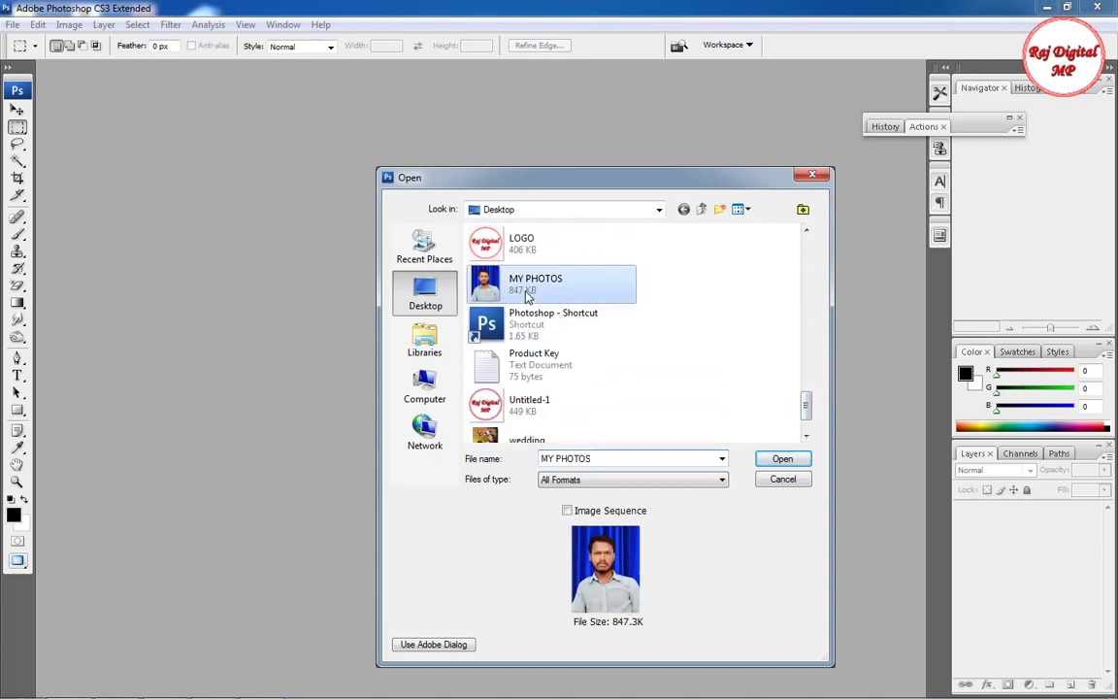
double_click(527, 291)
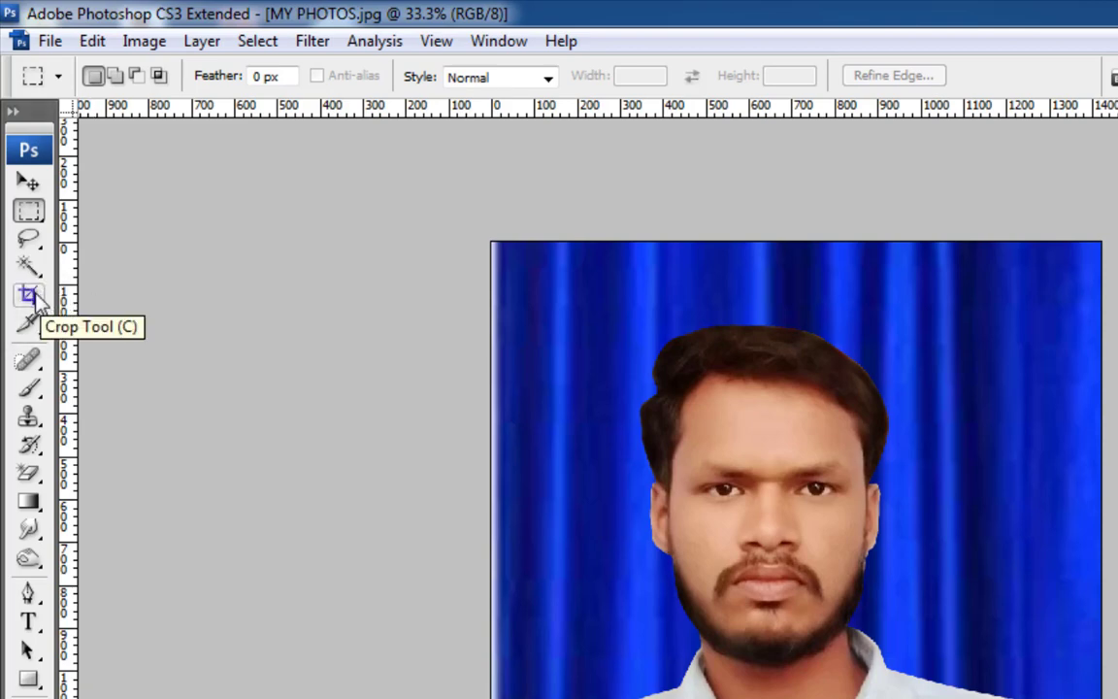
Set the Crop tool to width 1.1 in, height 1.5 in, resolution 300 pixels/inch
click(30, 296)
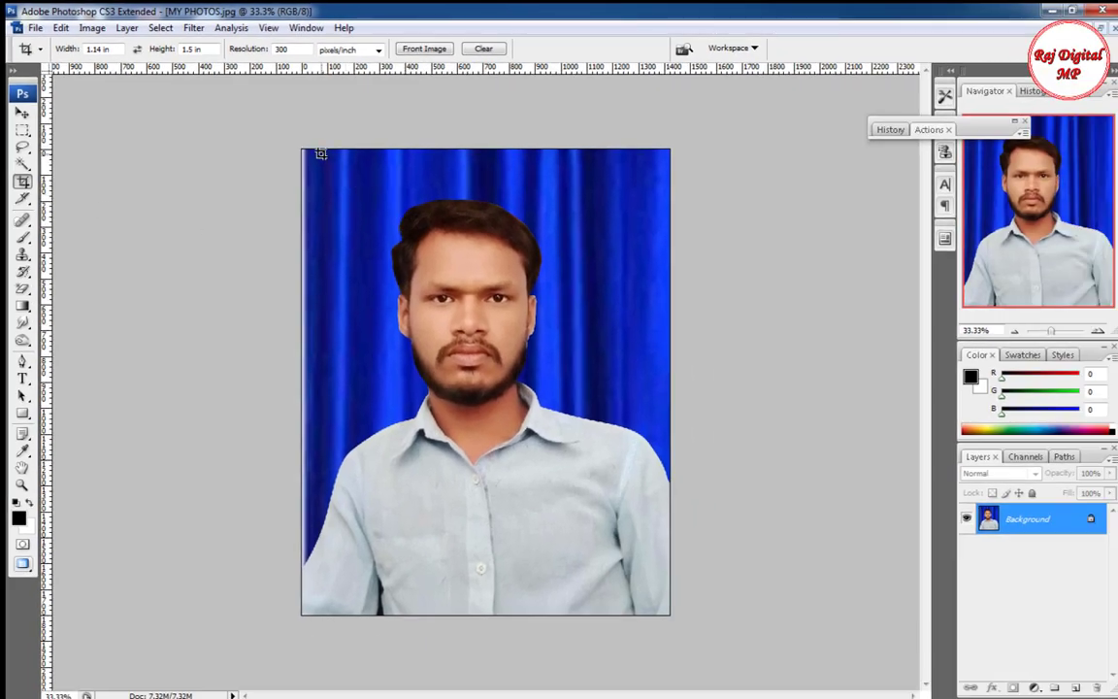
double_click(98, 48)
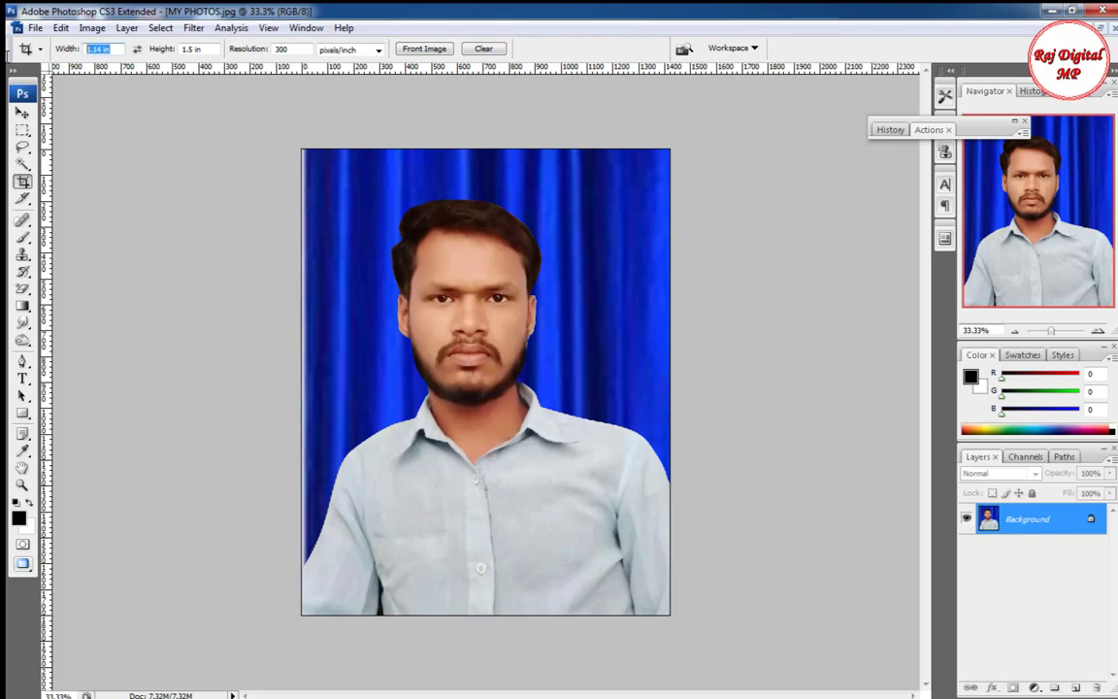
key(BackSpace)
key(Tab)
key(BackSpace)
key(Tab)
key(BackSpace)
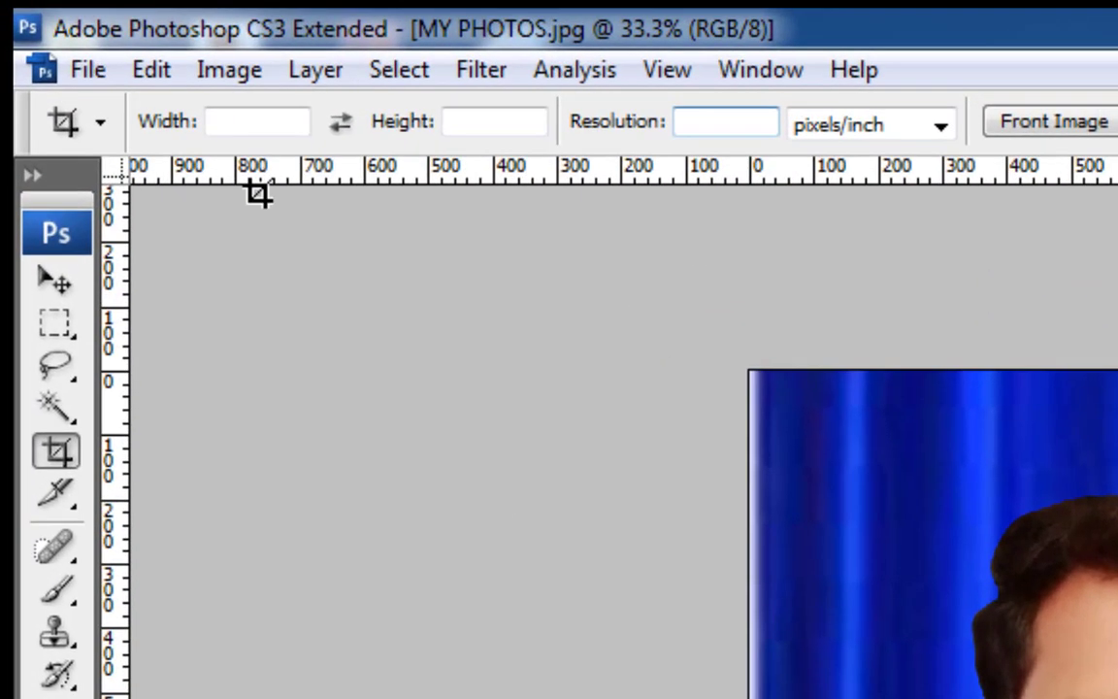
click(264, 119)
text(1.1)
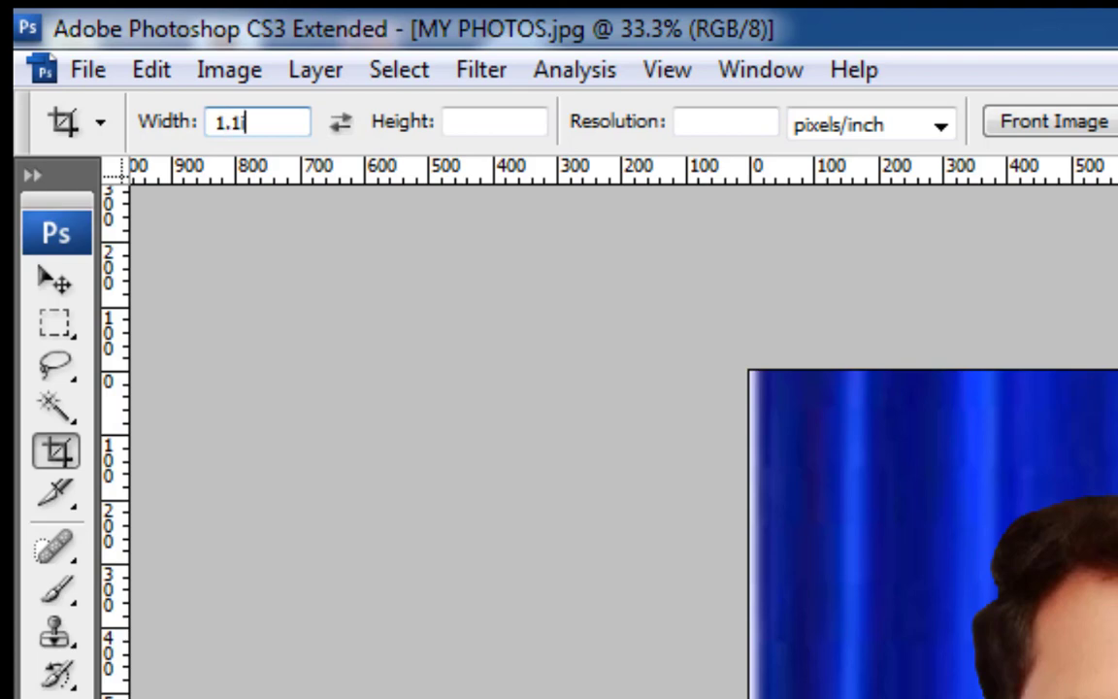
text(in)
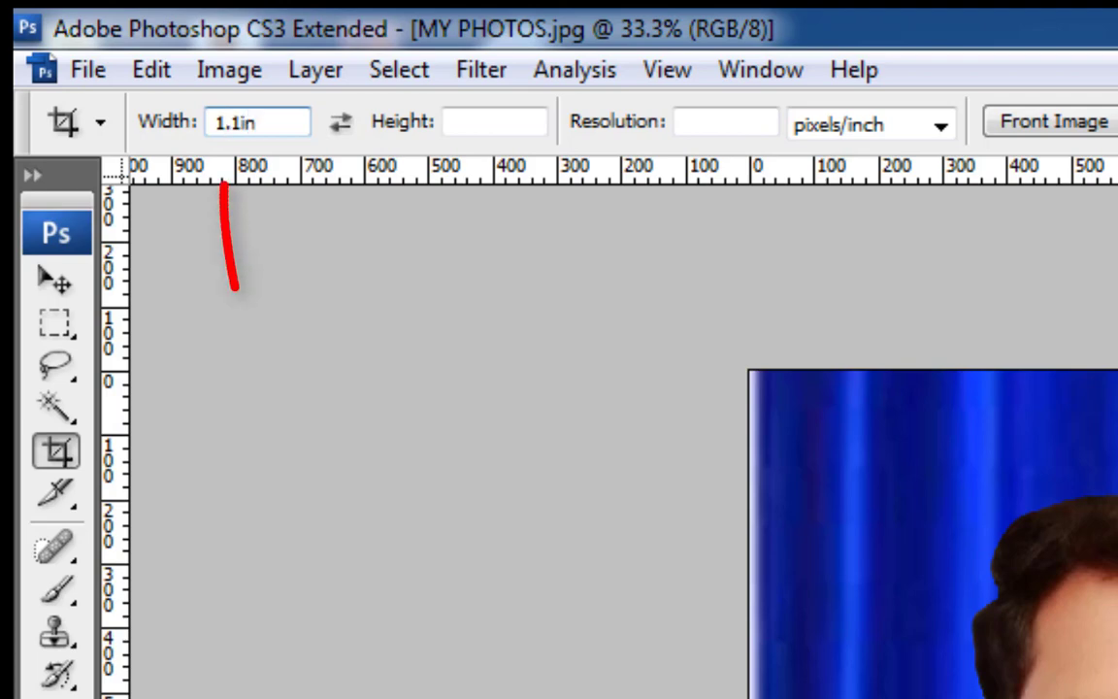
key(Tab)
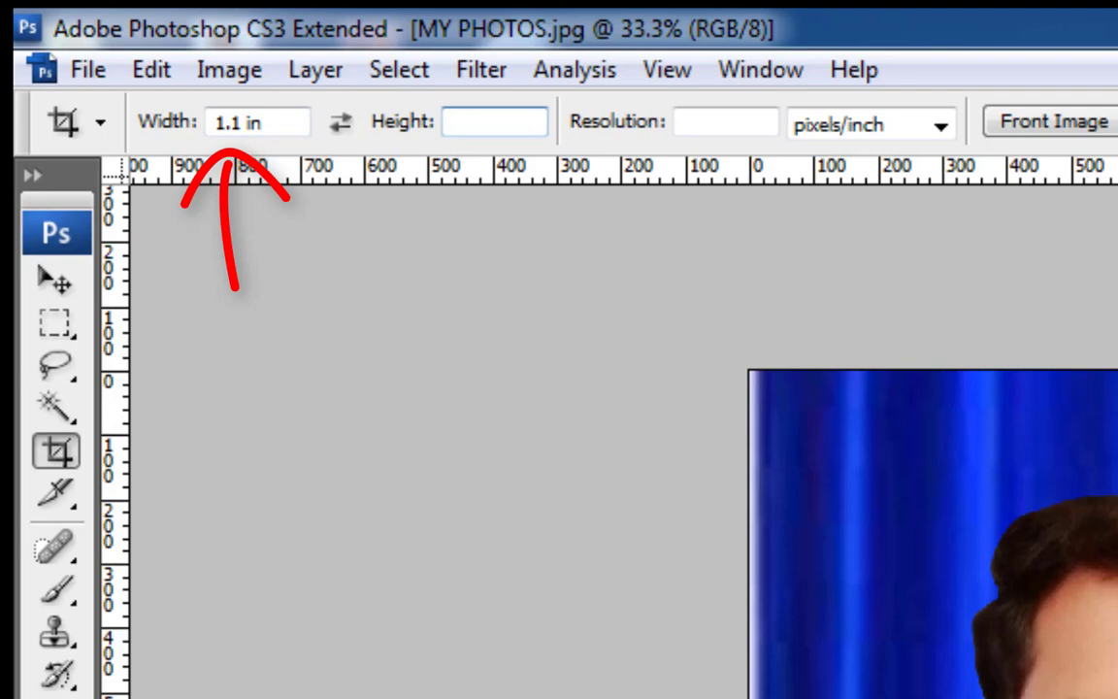
text(1)
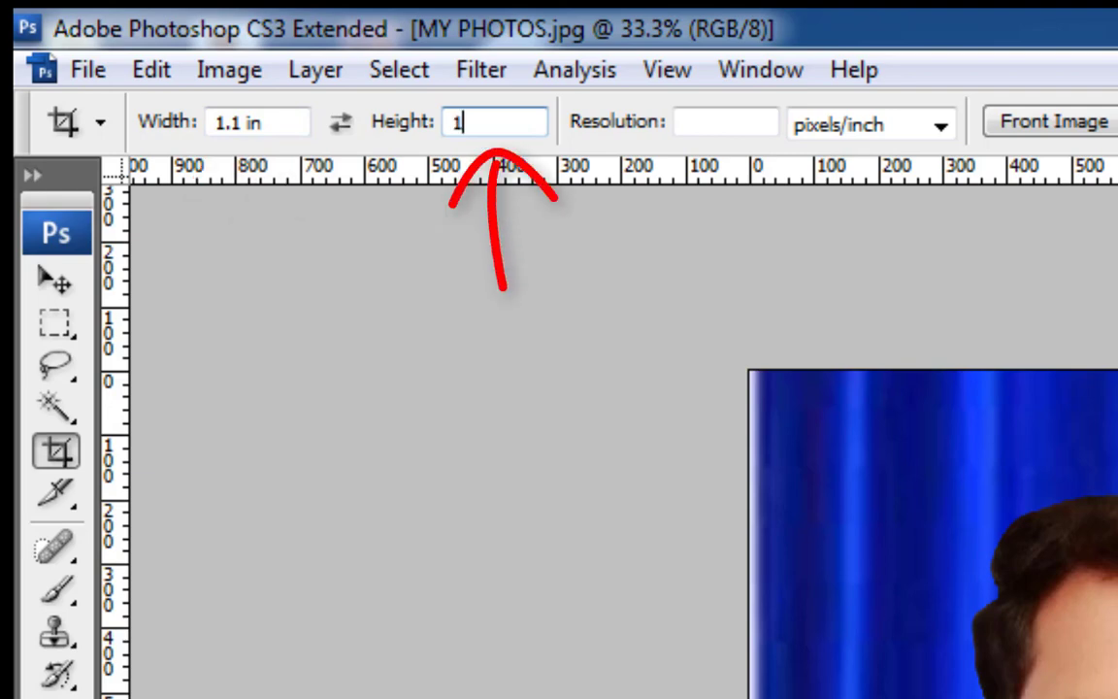
text(.5 )
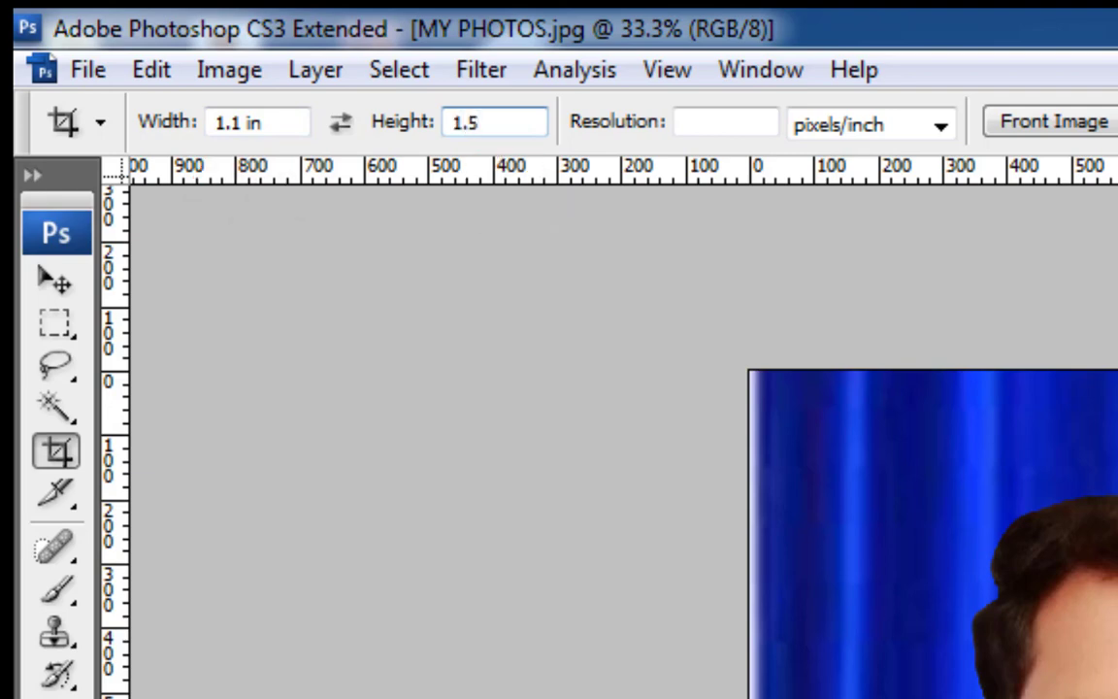
text(in)
key(Tab)
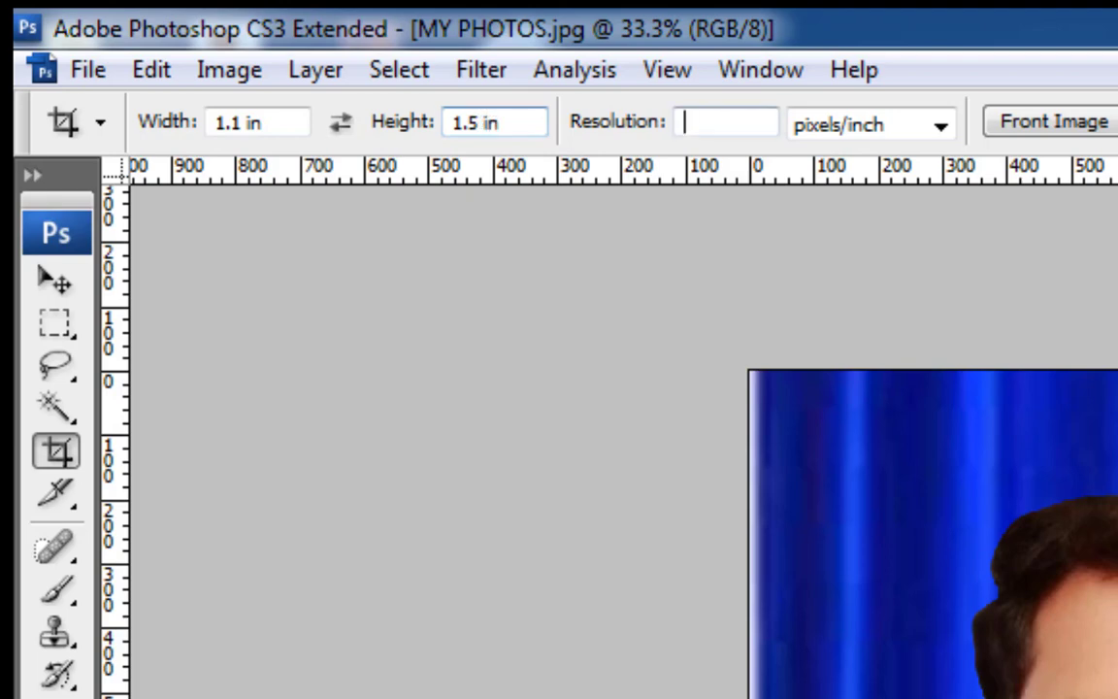
text(300)
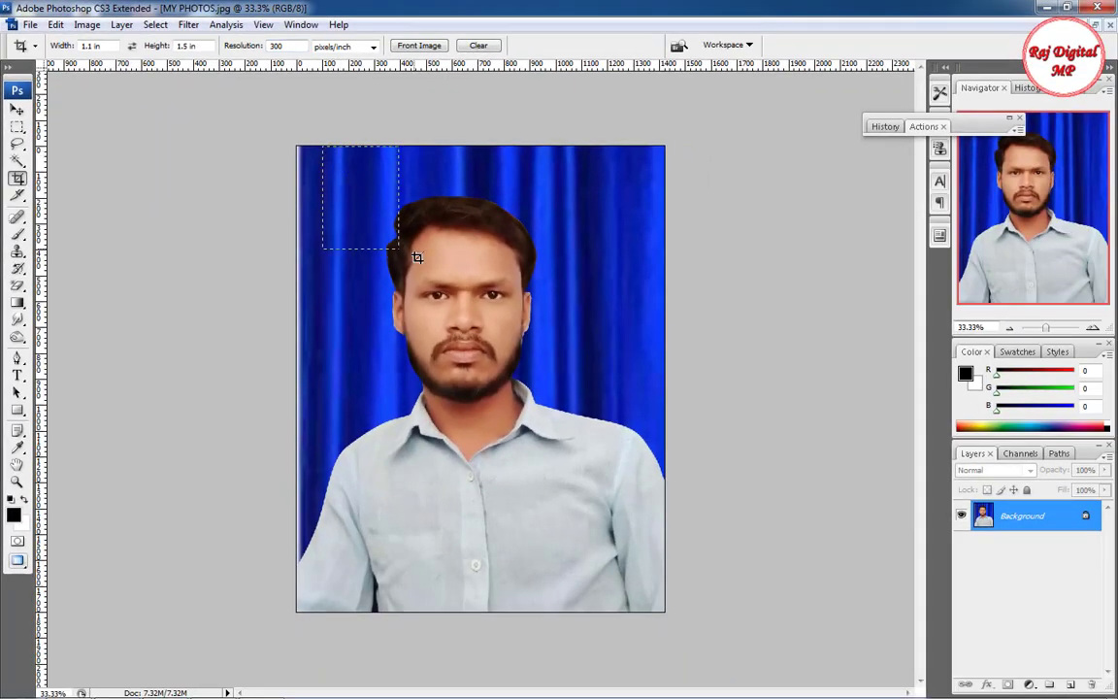
Frame the crop box on the man's head and shoulders, centre the face, and commit
key(Return)
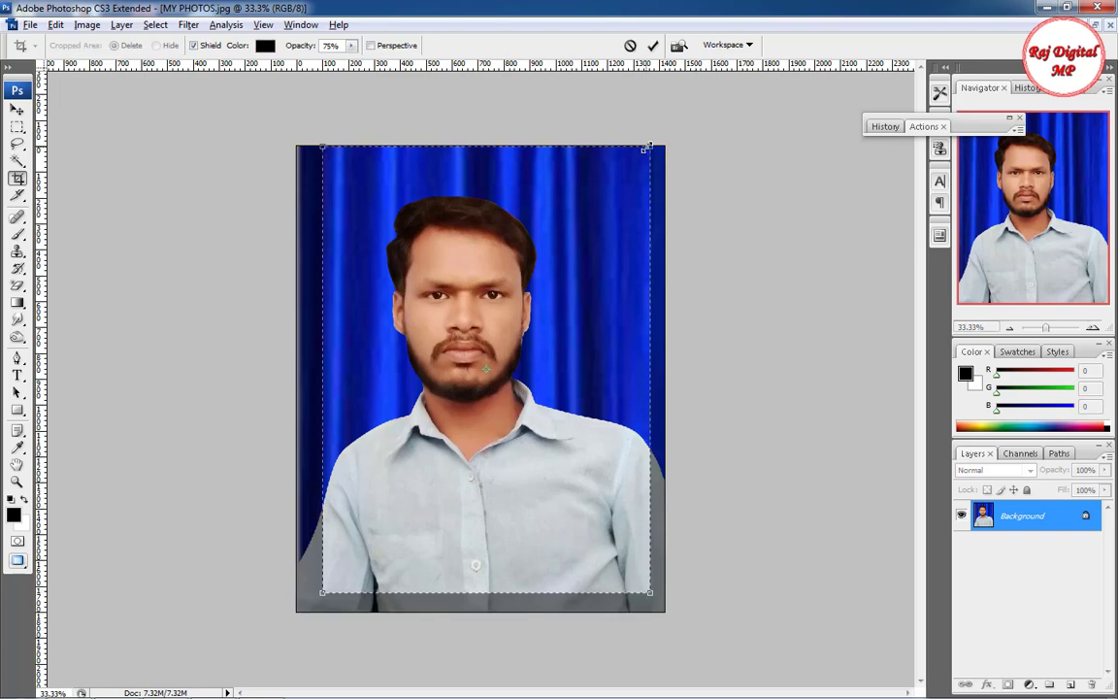
drag(650, 146, 638, 153)
drag(588, 256, 579, 248)
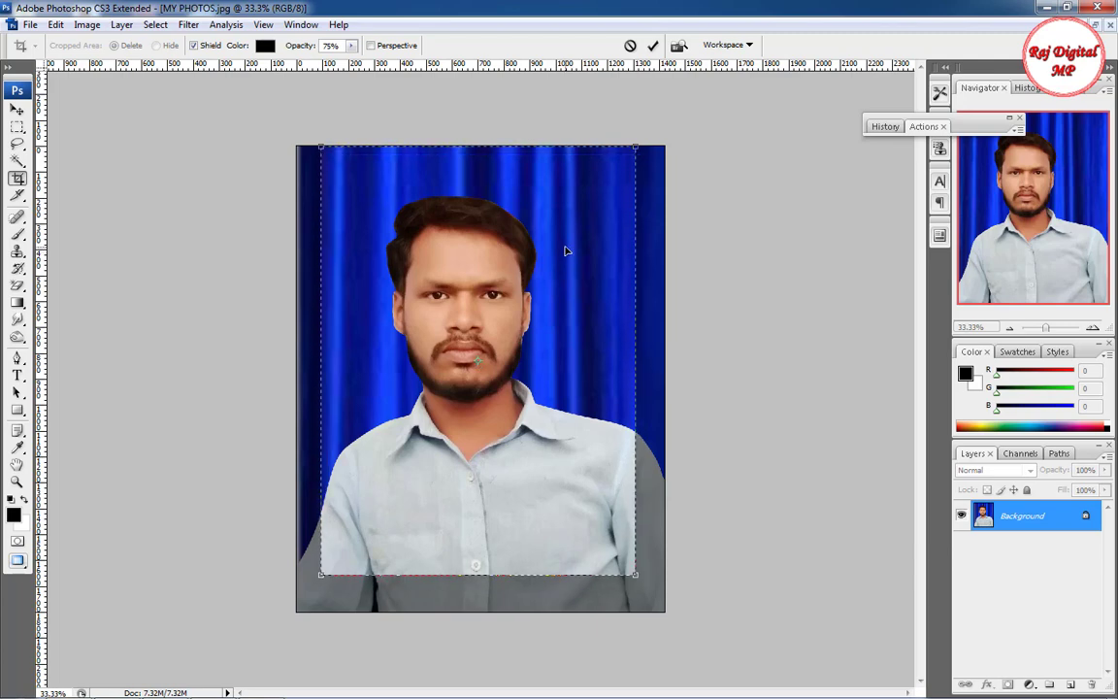
key(shift+Left)
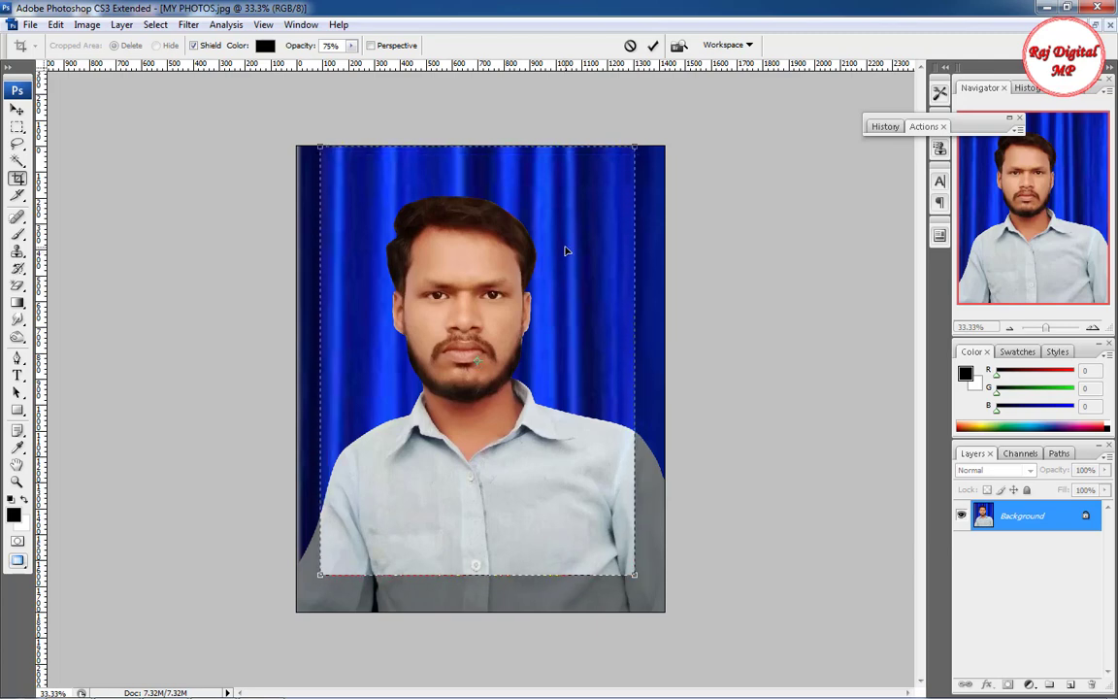
key(shift+Right)
key(shift+Right)
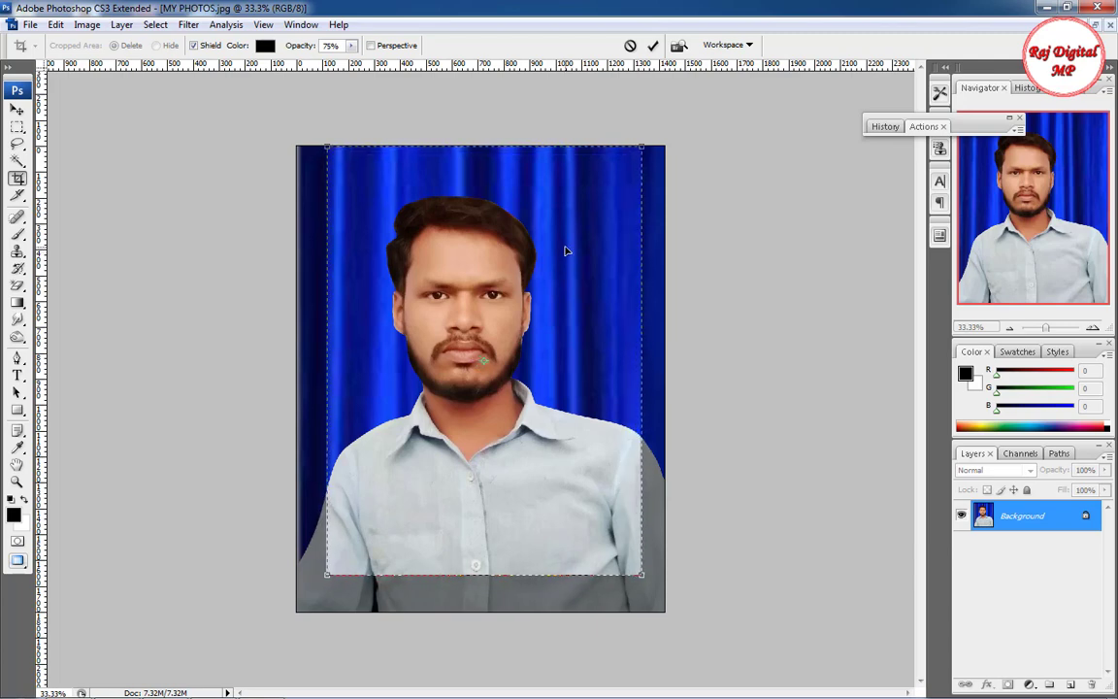
key(shift+Right)
key(shift+Right)
key(shift+Left)
key(shift+Left)
key(shift+Left)
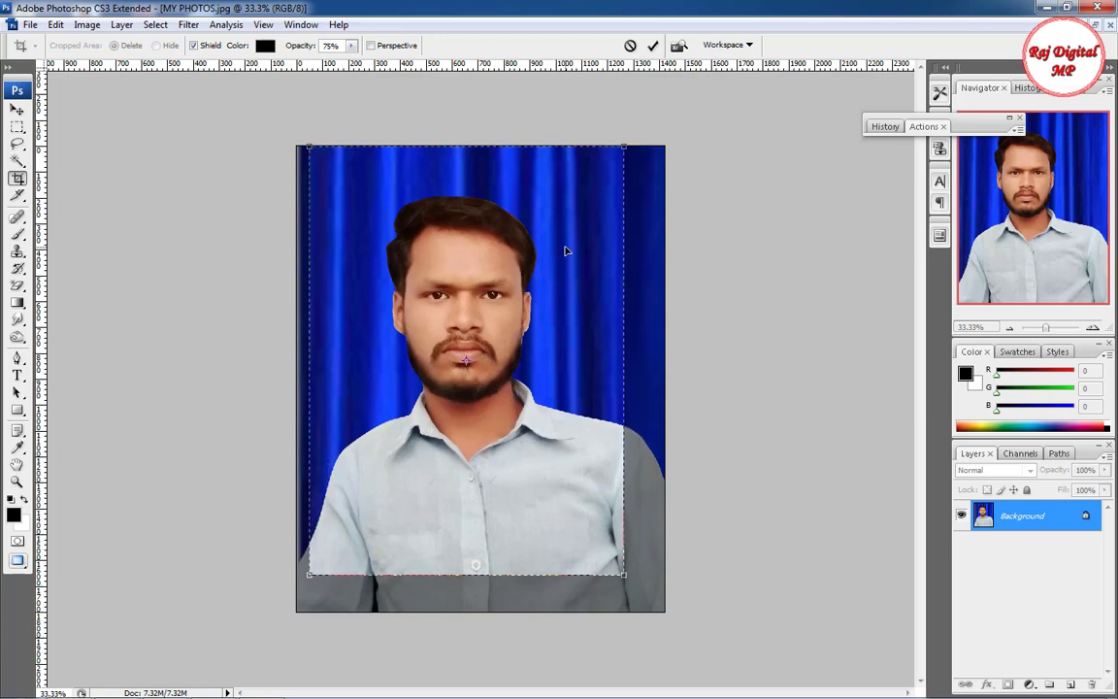
key(Return)
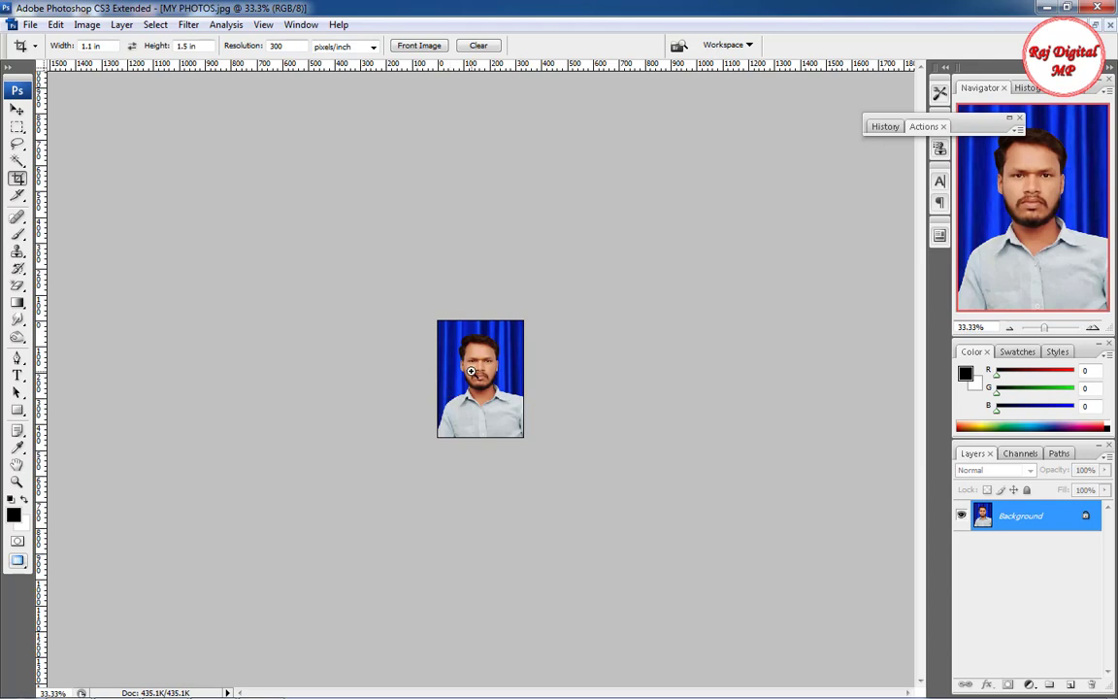
Zoom the cropped photo to 100% and close the Layers and Navigator panels
ctrl+click(470, 372)
ctrl+click(471, 372)
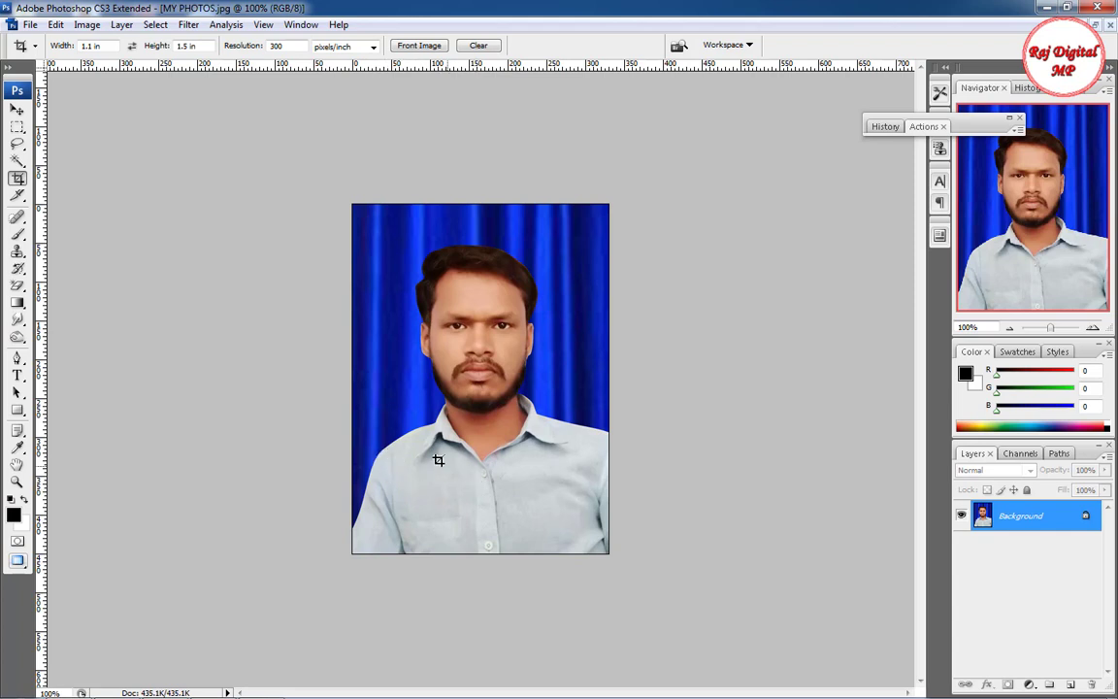
double_click(1013, 518)
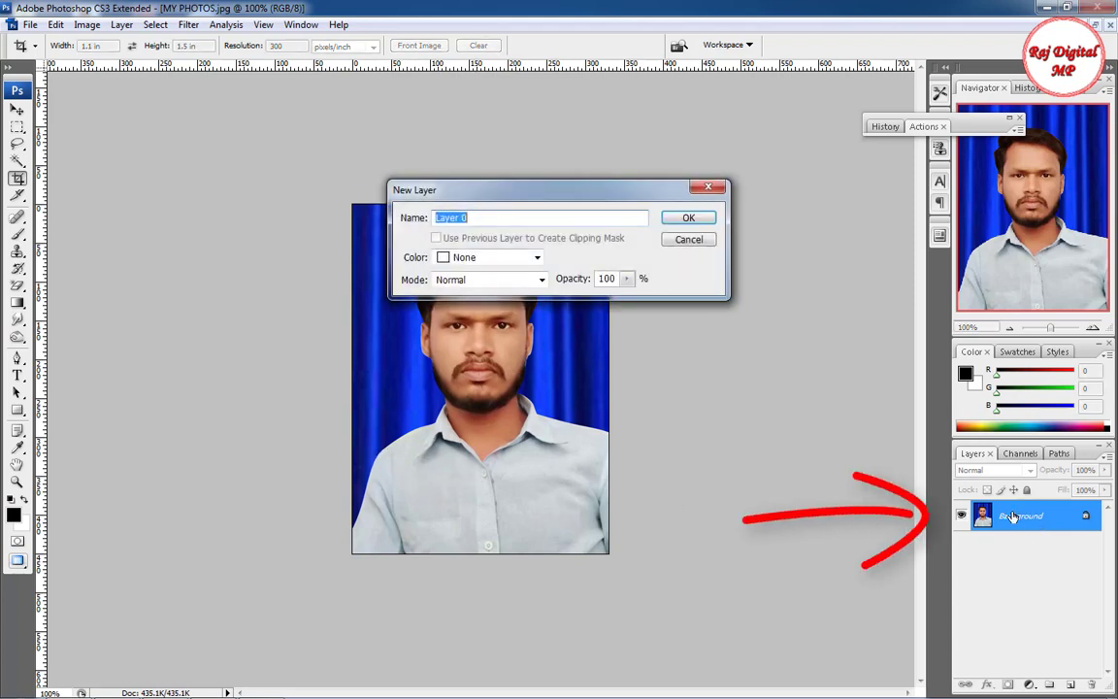
click(684, 239)
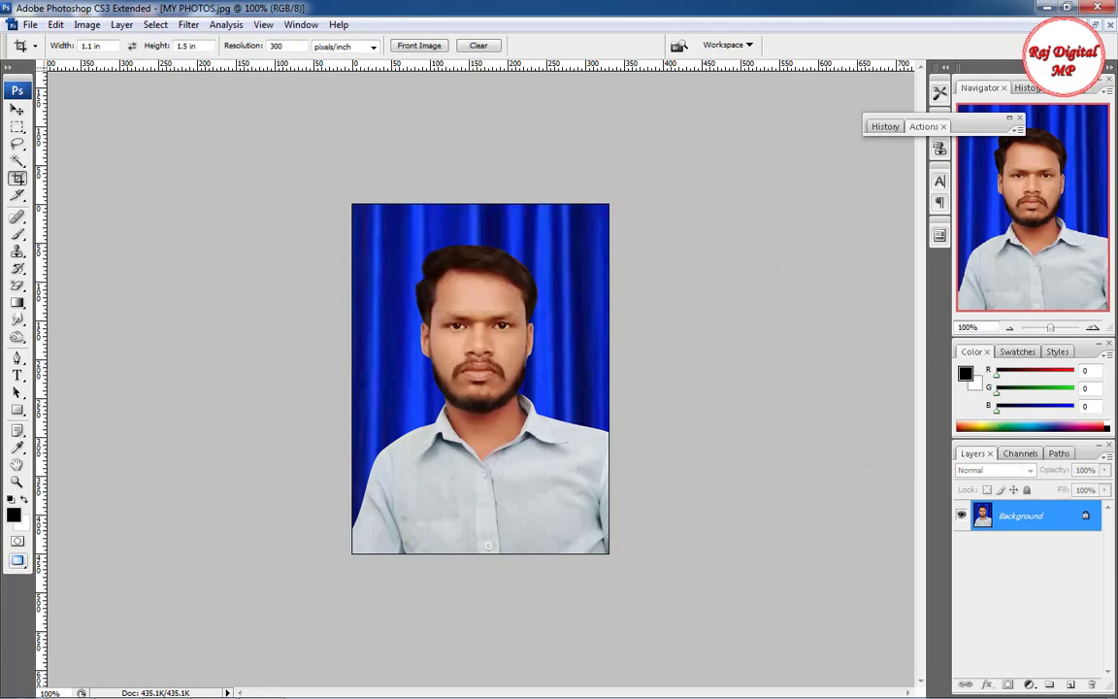
click(1108, 446)
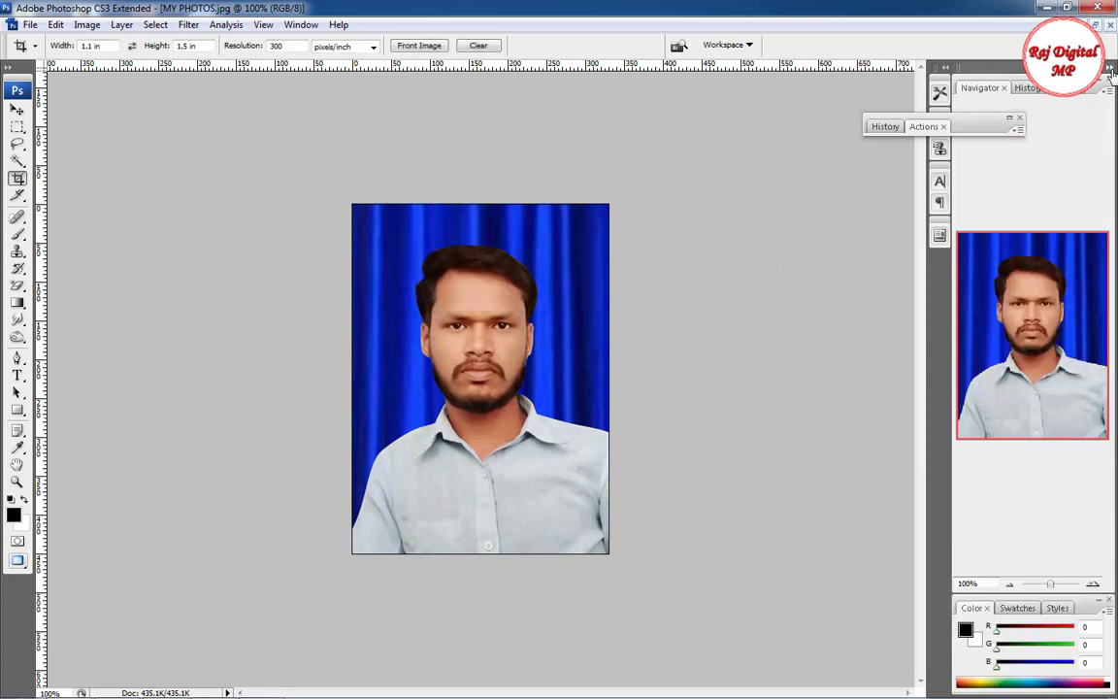
click(1004, 87)
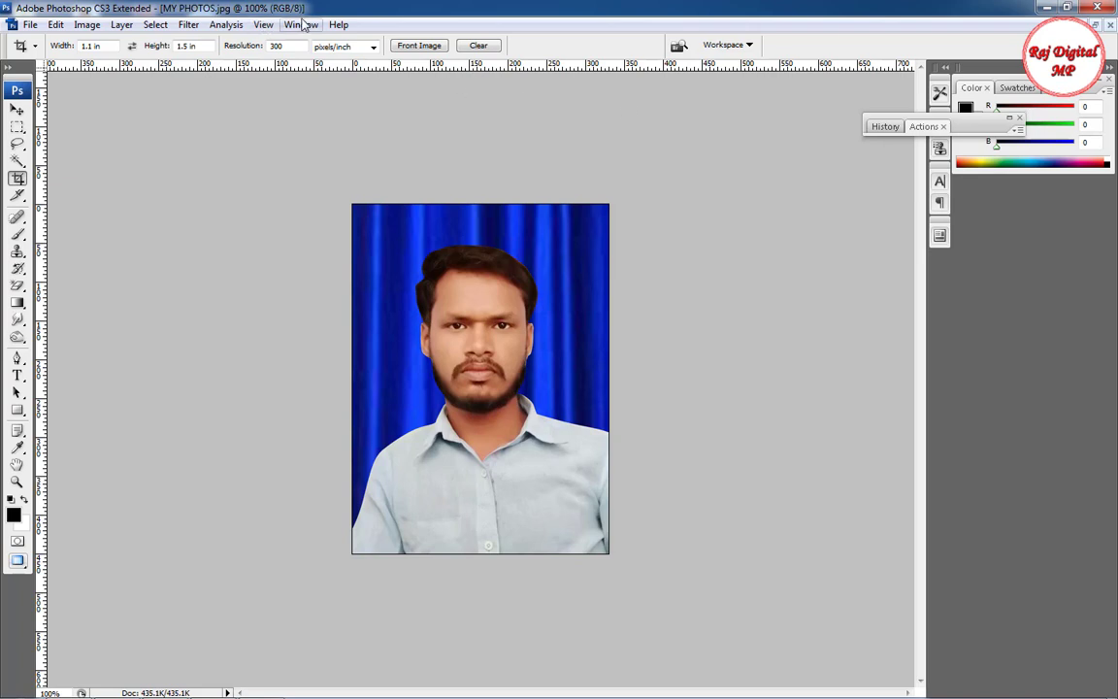
Reopen Layers from the Window menu and convert Background into Layer 0
click(299, 24)
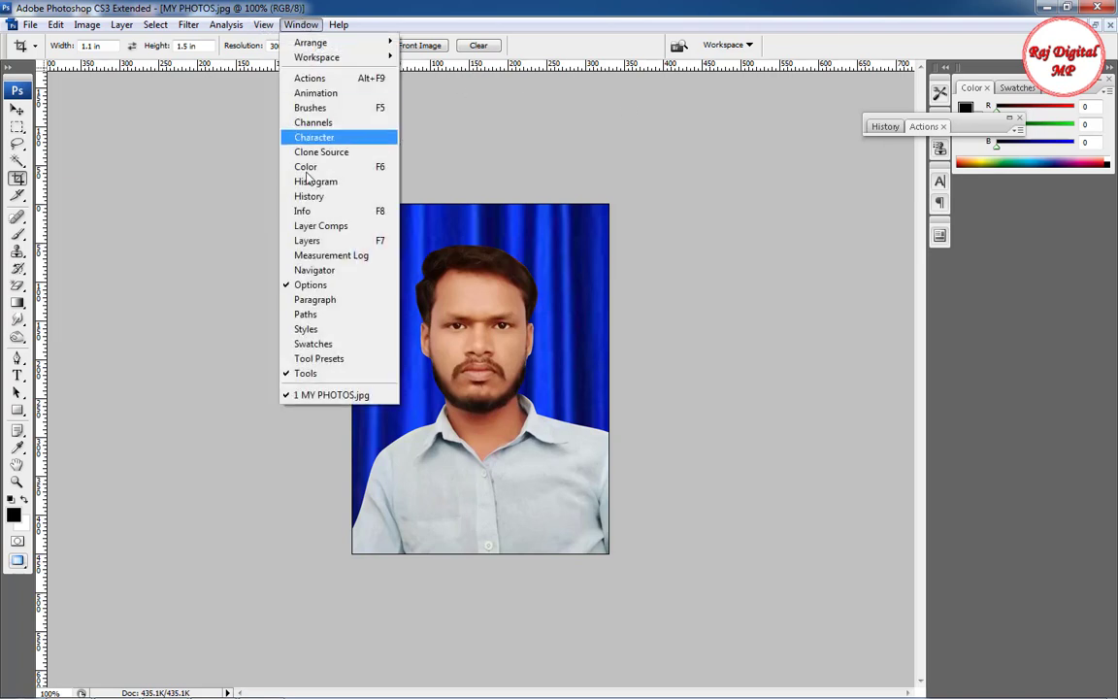
click(328, 244)
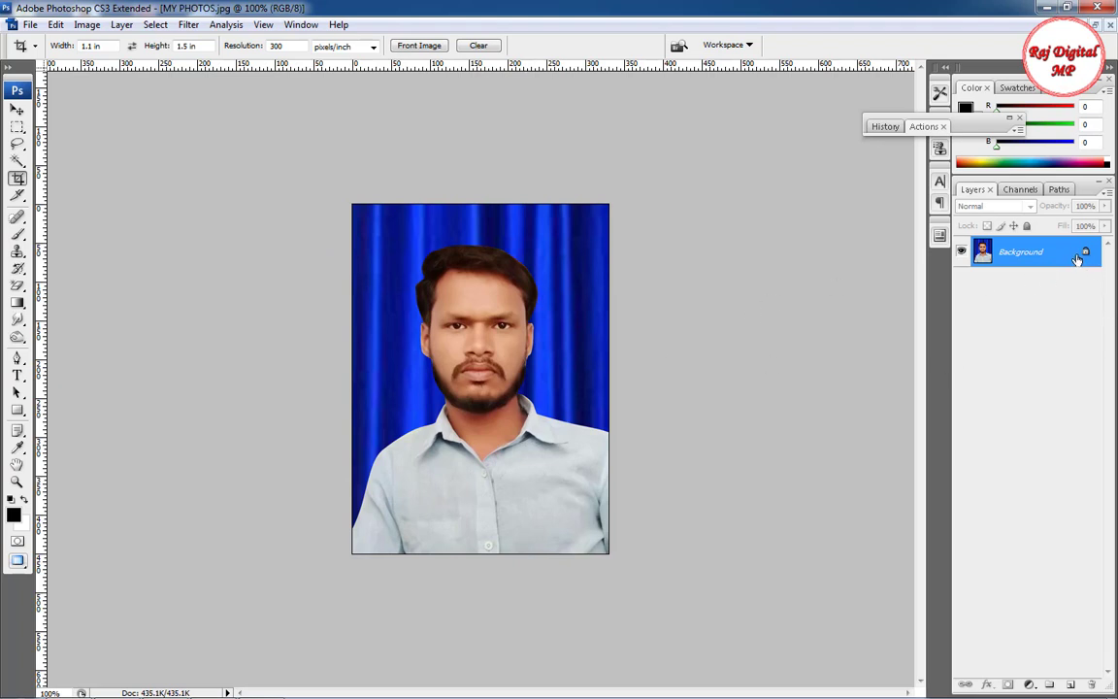
mouse_move(1086, 253)
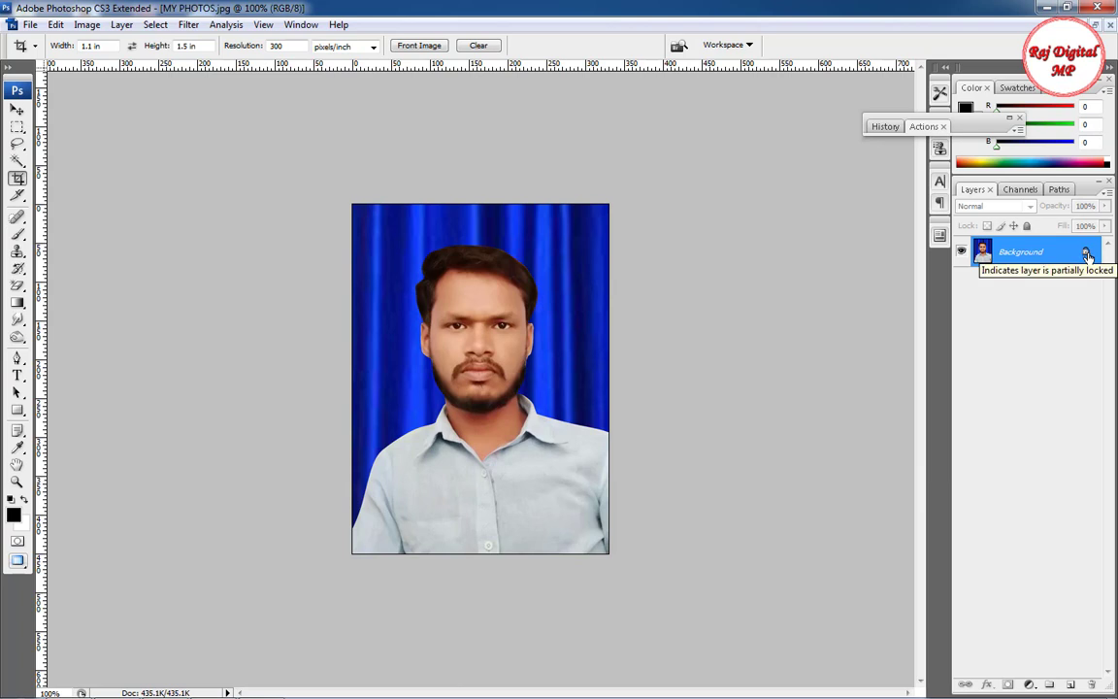
double_click(1087, 255)
click(689, 217)
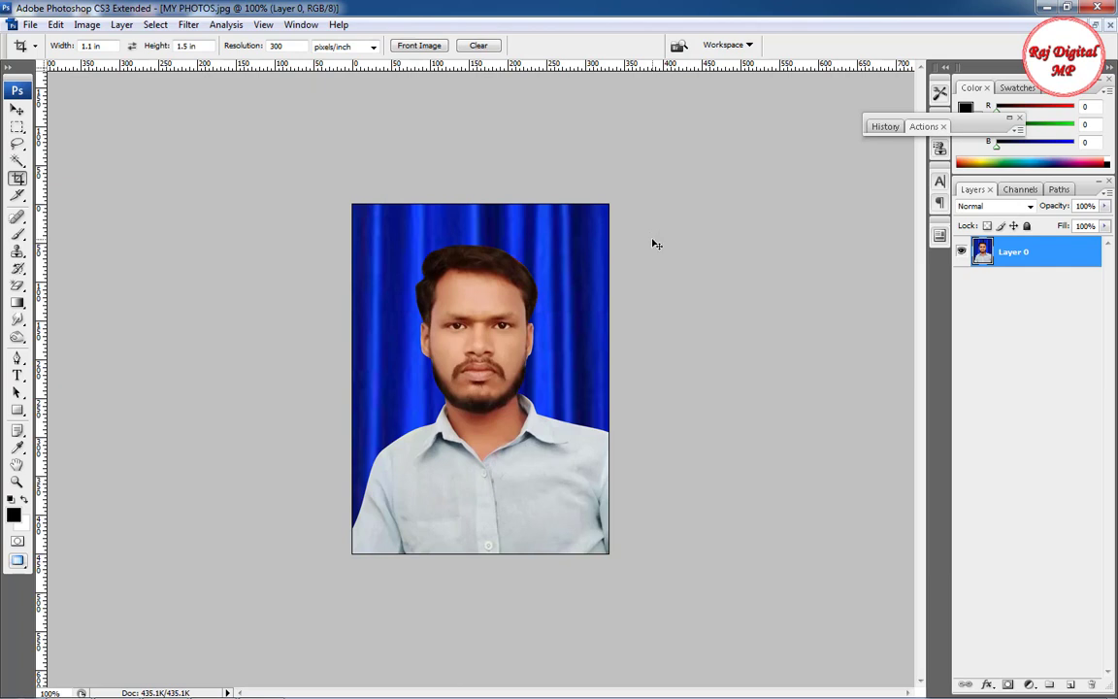
Scale Layer 0 to about 114% with Free Transform, discarding the slight rotation
key(ctrl+t)
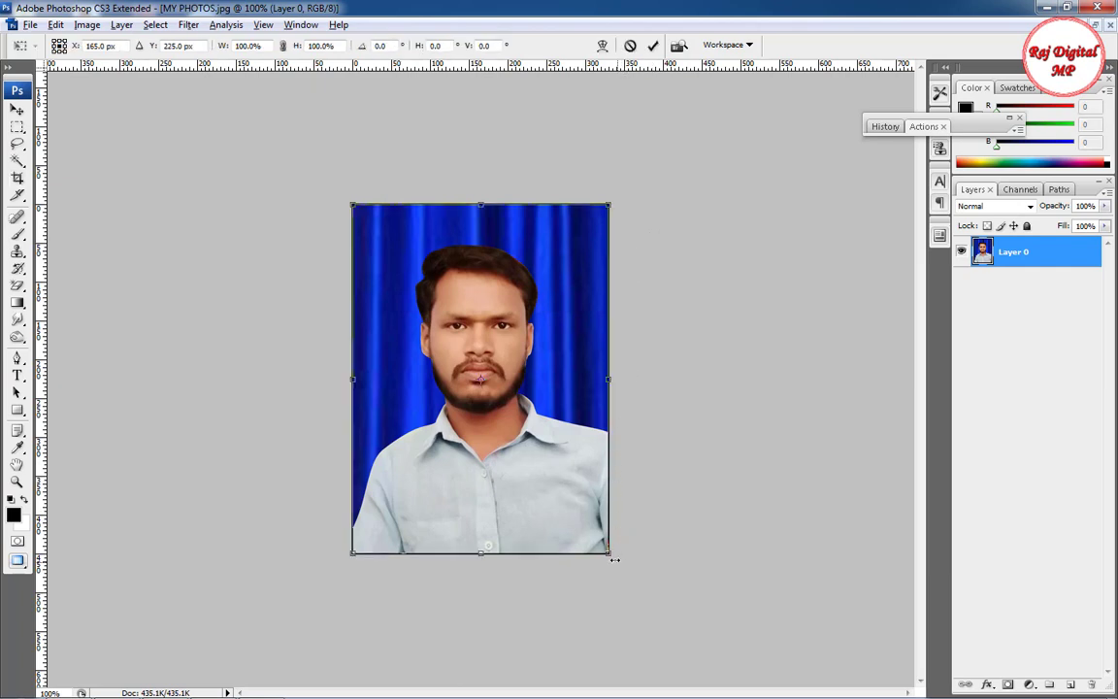
drag(610, 551, 633, 568)
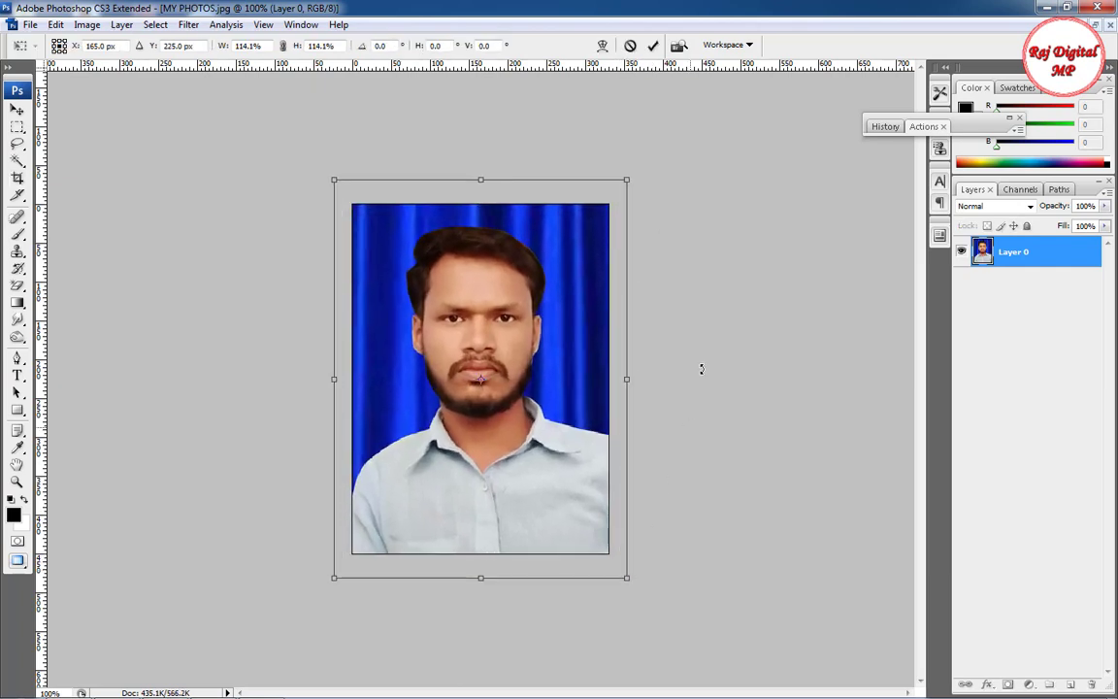
drag(731, 237, 740, 256)
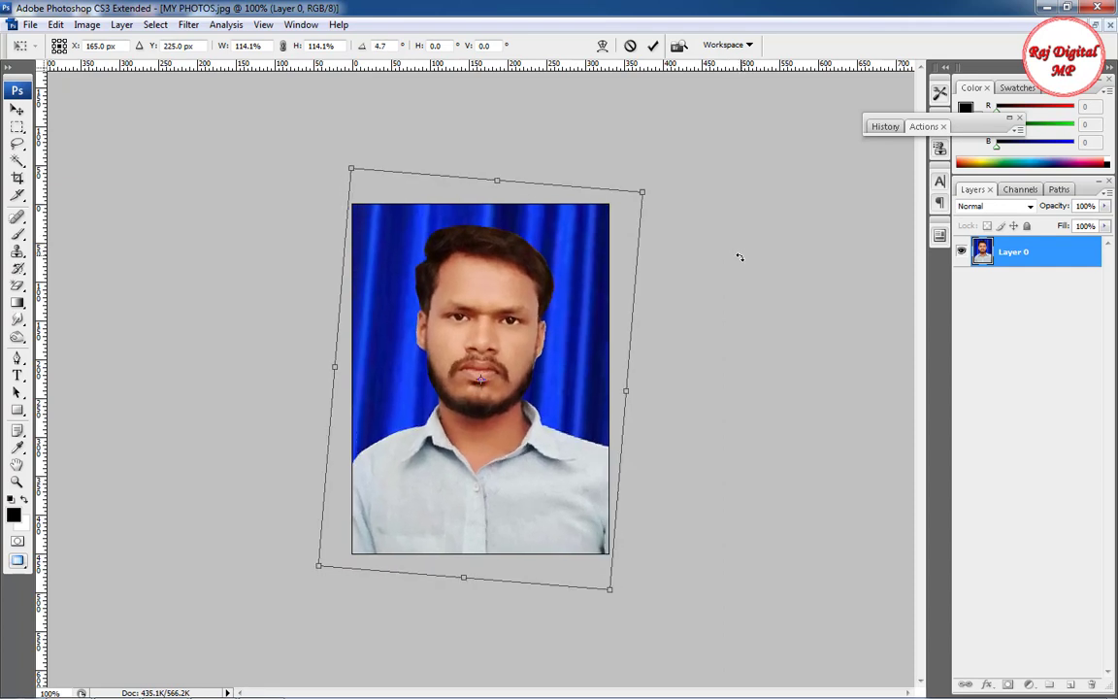
key(Escape)
Drag a crop area over the face, then zoom in and back out
key(c)
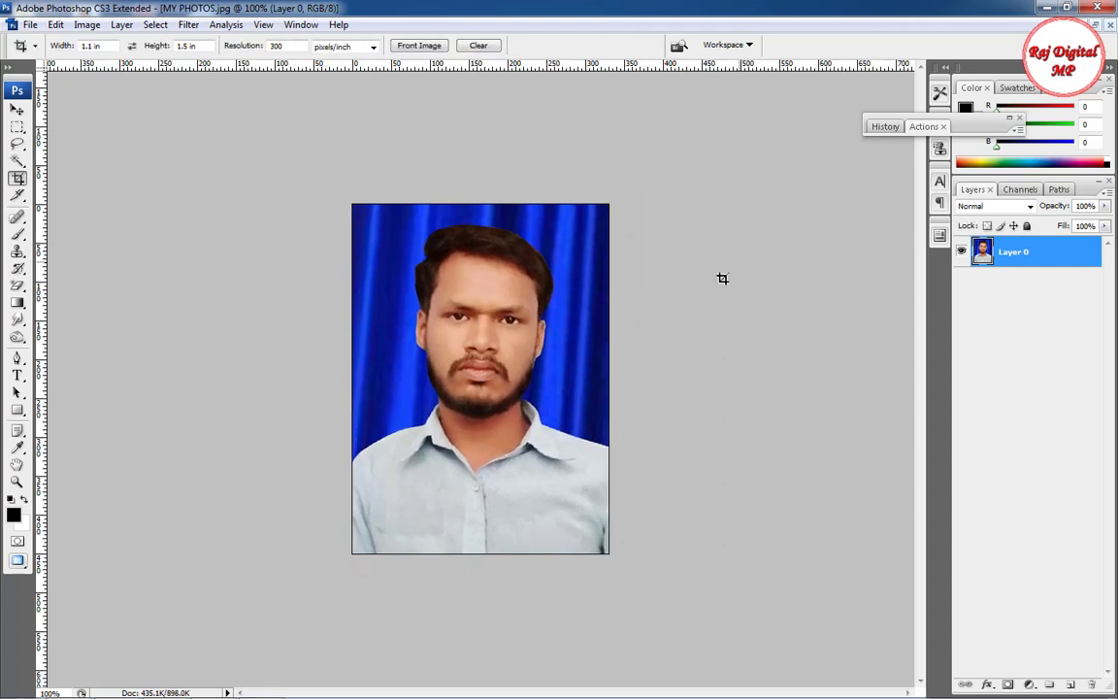
drag(425, 301, 552, 474)
ctrl+click(488, 387)
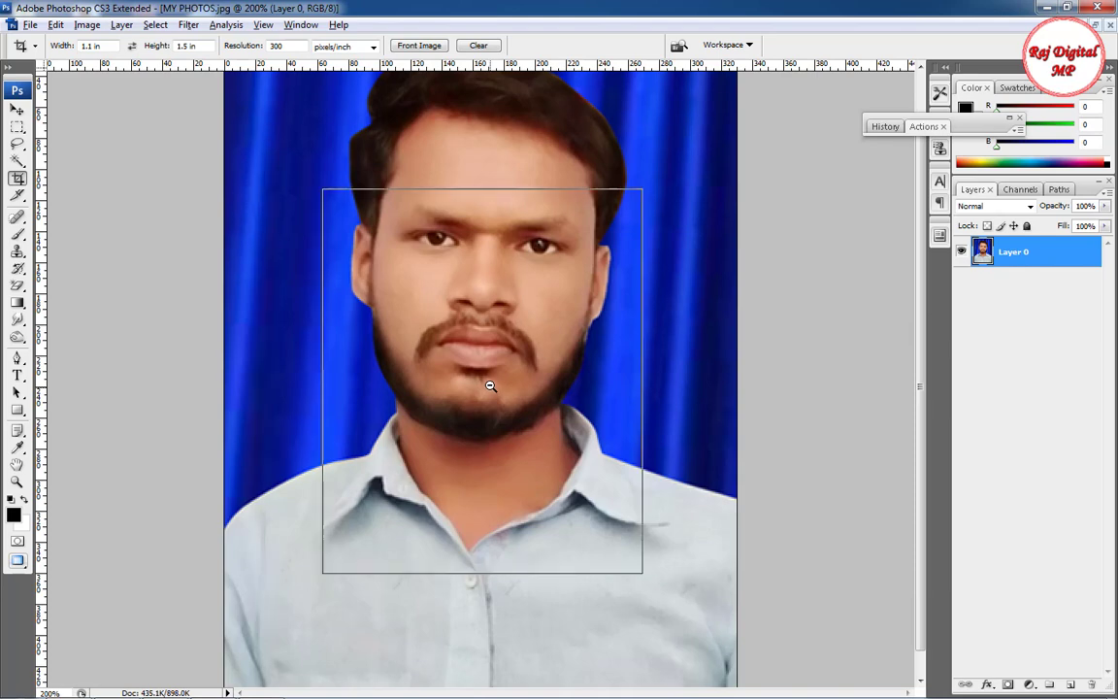
ctrl+alt+click(488, 387)
ctrl+alt+click(488, 387)
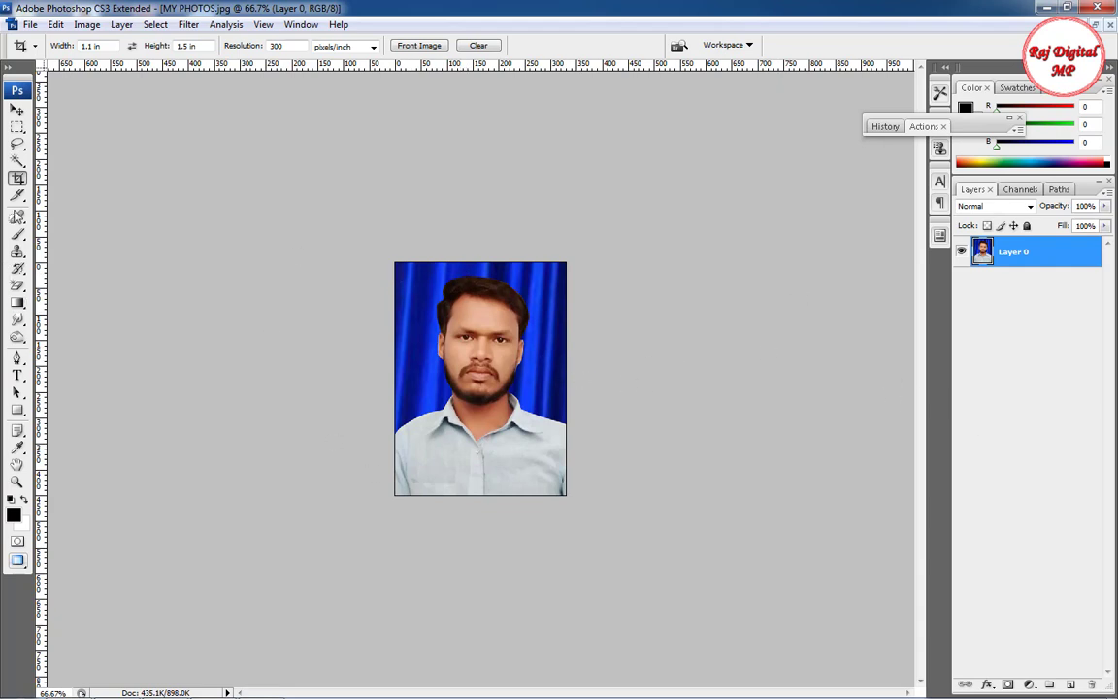
Choose the Rectangular Marquee tool and select the whole passport photo corner to corner
click(18, 127)
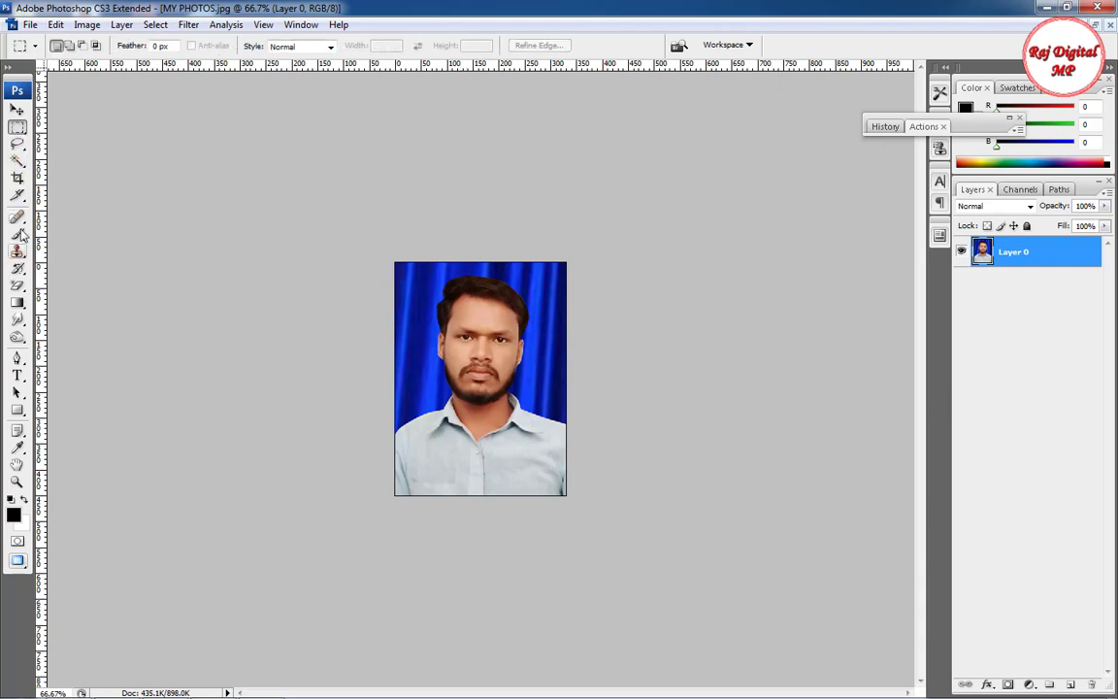
right_click(16, 129)
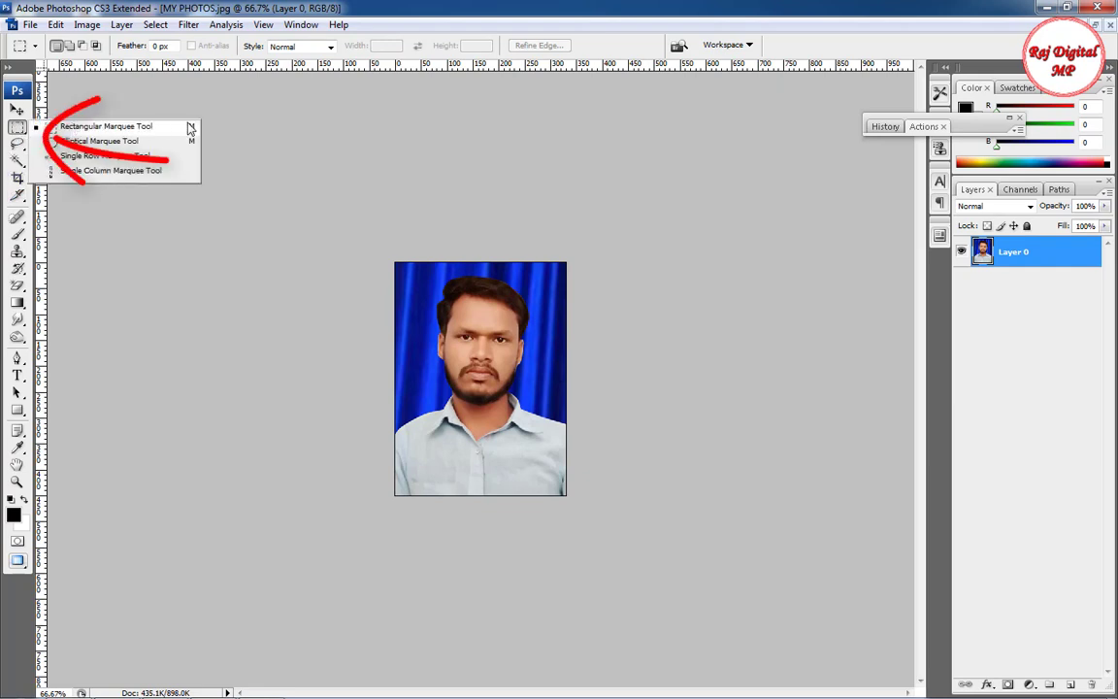
click(410, 217)
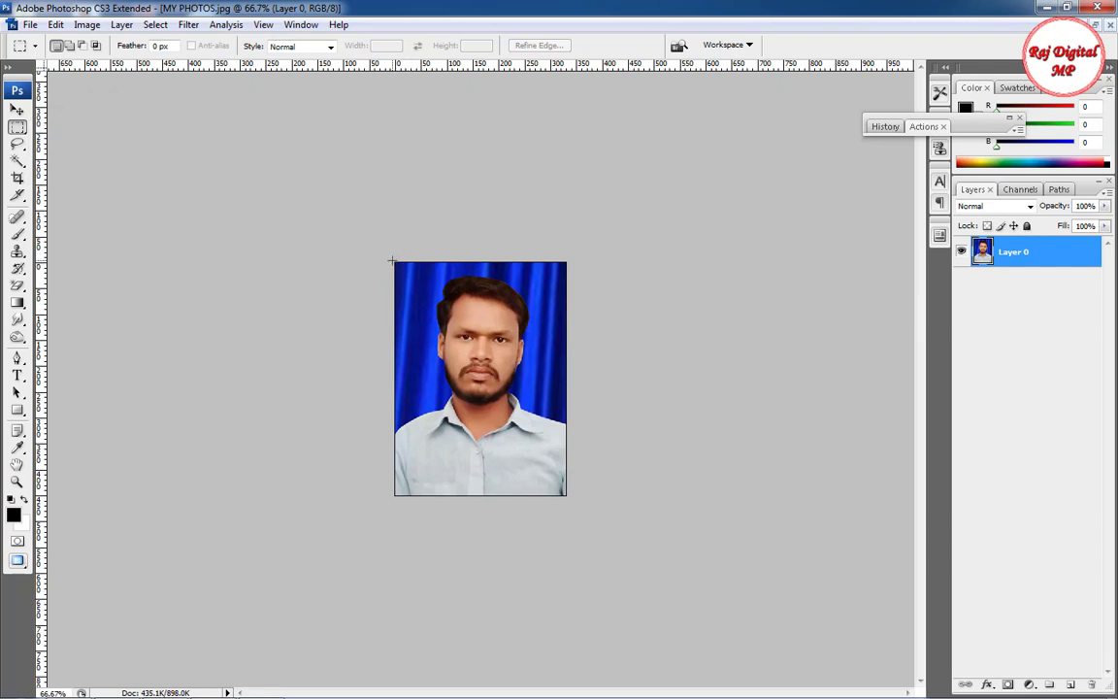
drag(435, 350, 589, 496)
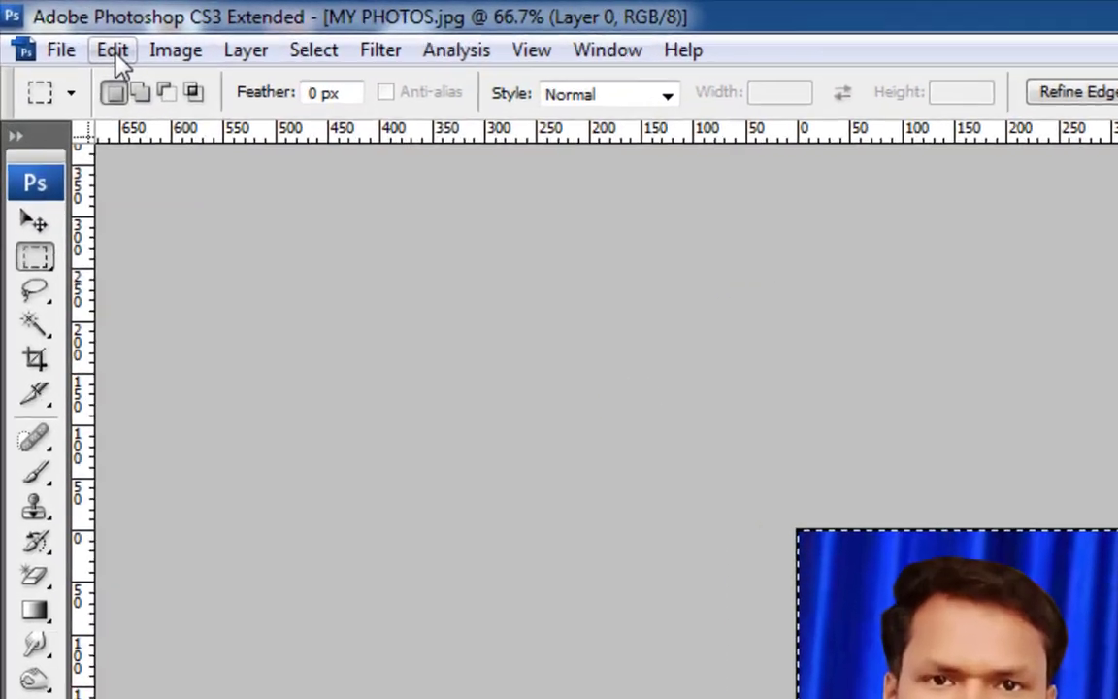
Apply a 6 px black stroke to the selection through Edit > Stroke
click(113, 51)
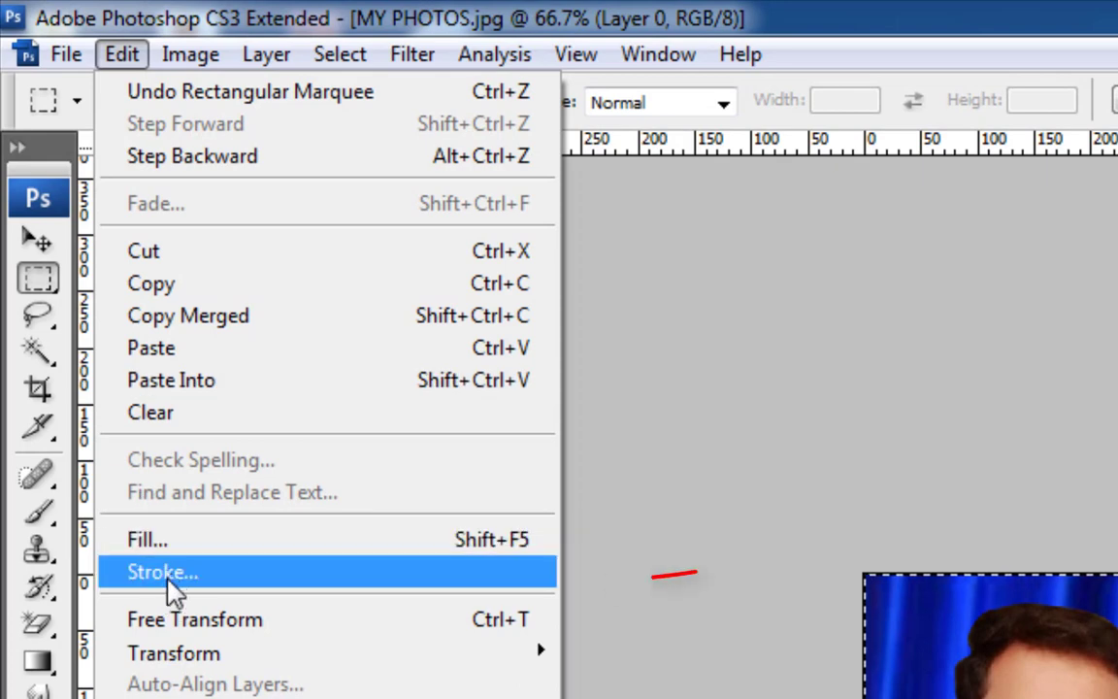
click(171, 581)
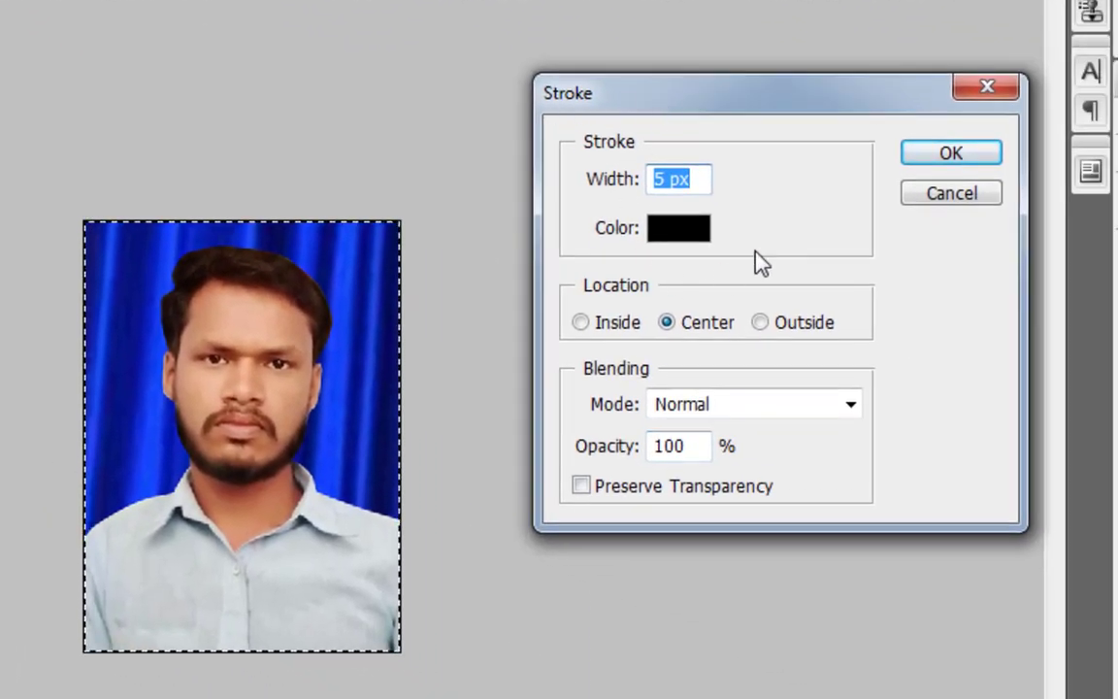
double_click(659, 178)
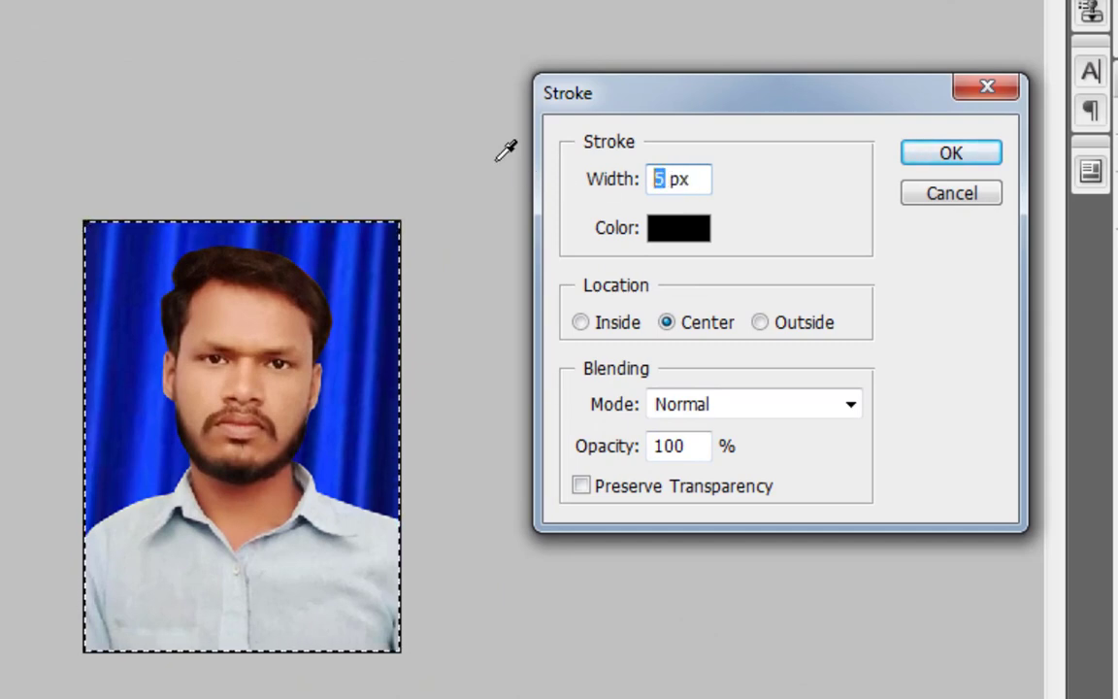
text(6)
click(666, 242)
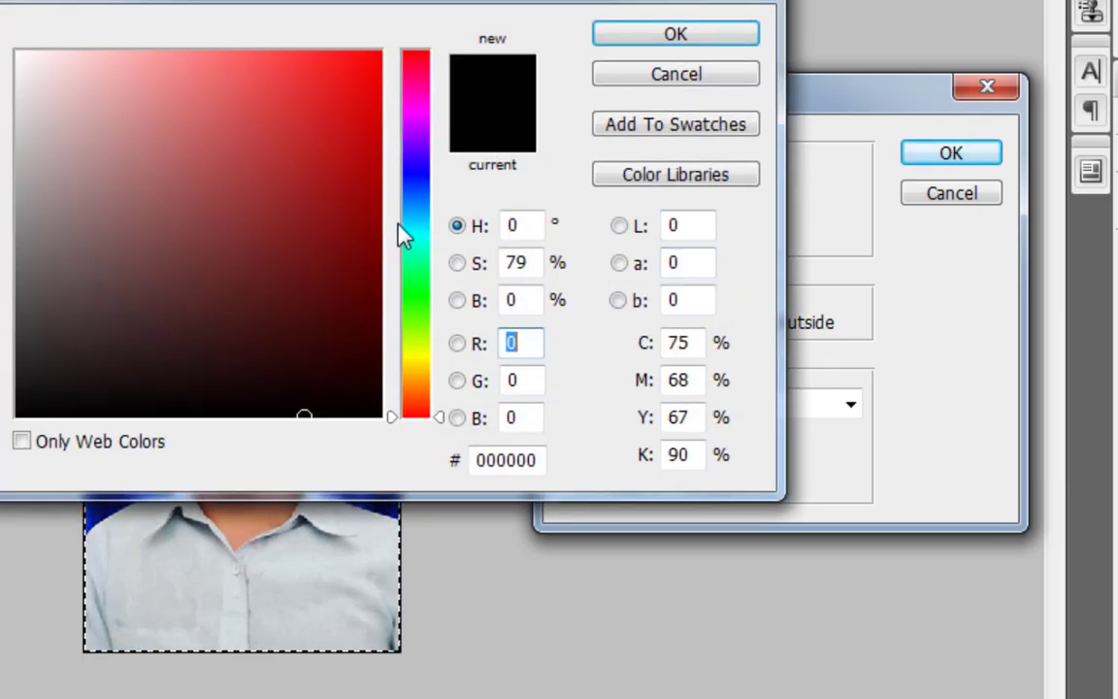
mouse_move(422, 148)
mouse_down()
mouse_move(449, 337)
mouse_move(429, 149)
mouse_move(425, 424)
mouse_move(417, 379)
mouse_up()
click(670, 37)
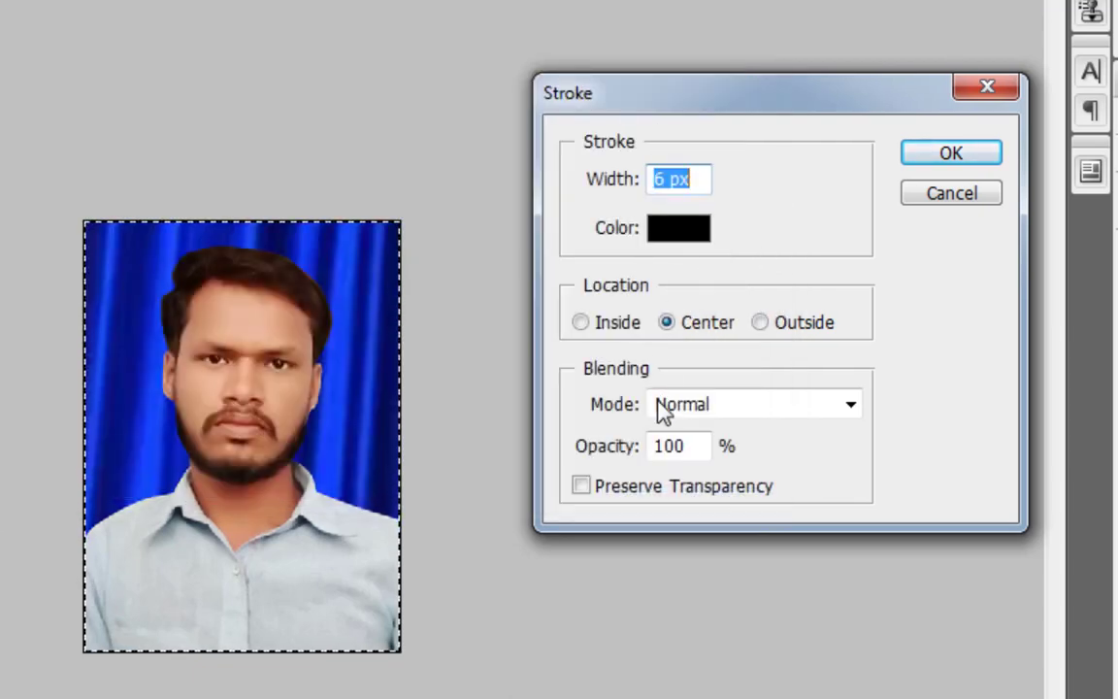
click(933, 157)
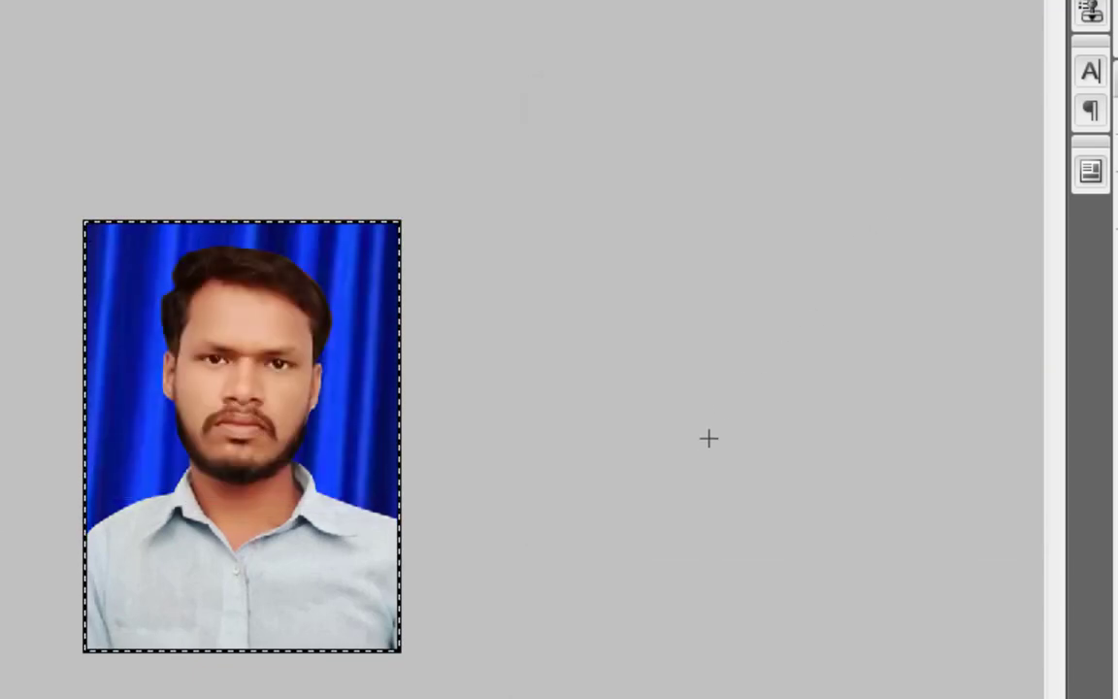
Deselect and zoom in to inspect the new border
key(ctrl+d)
key(z)
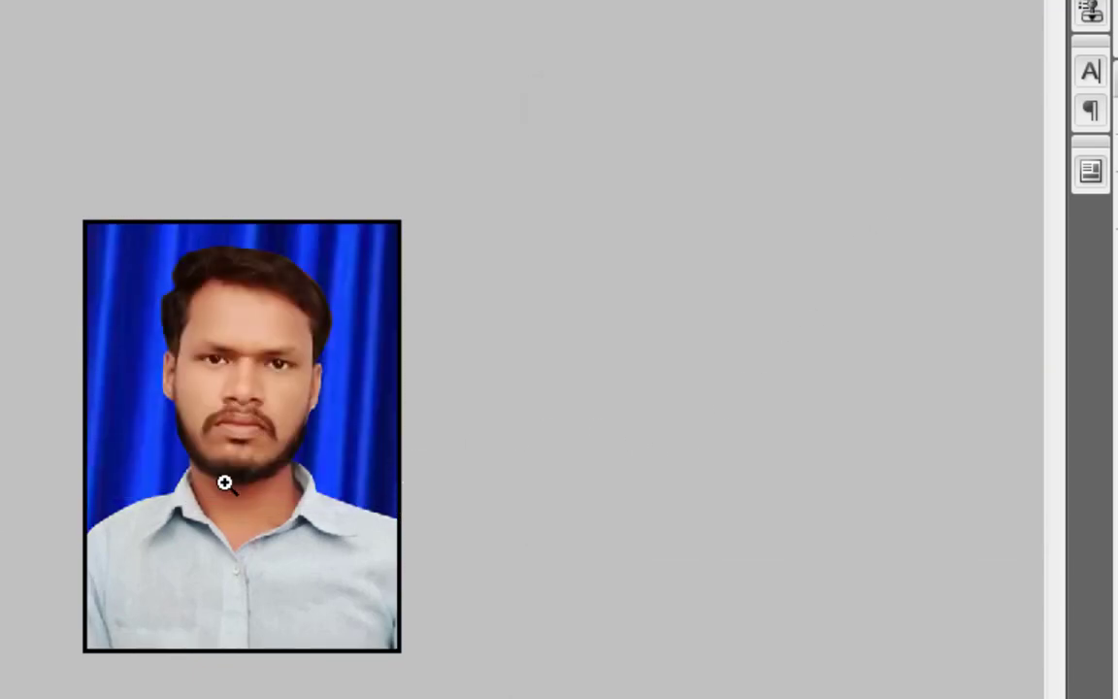
click(253, 495)
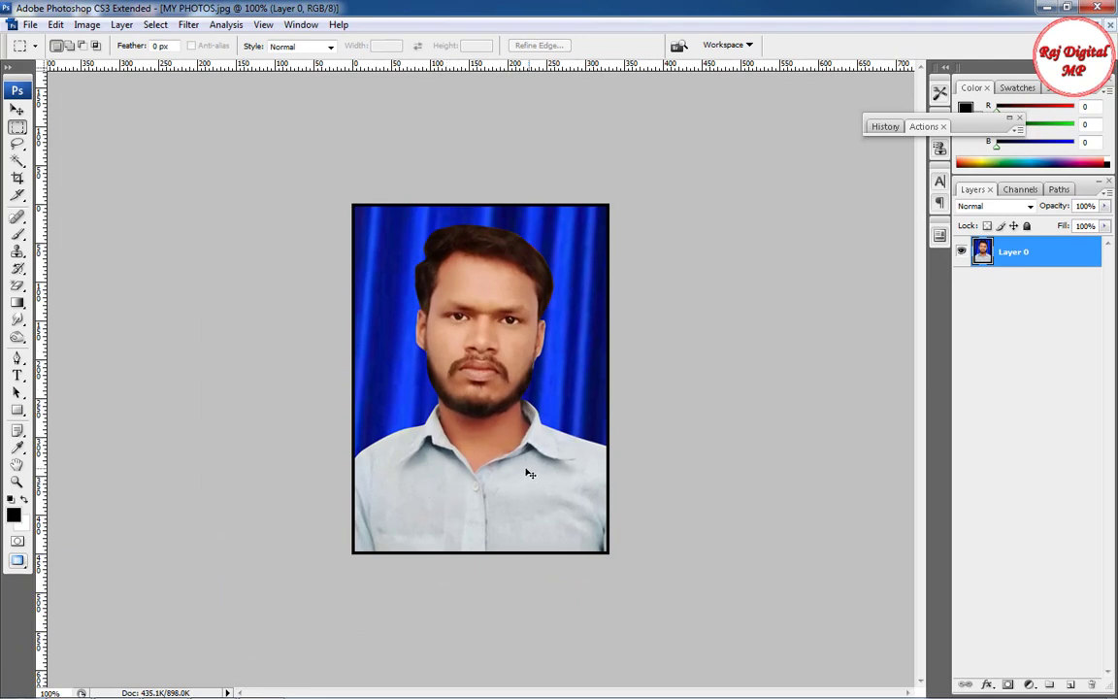
Cut the whole bordered photo and close the original without saving
key(ctrl+a)
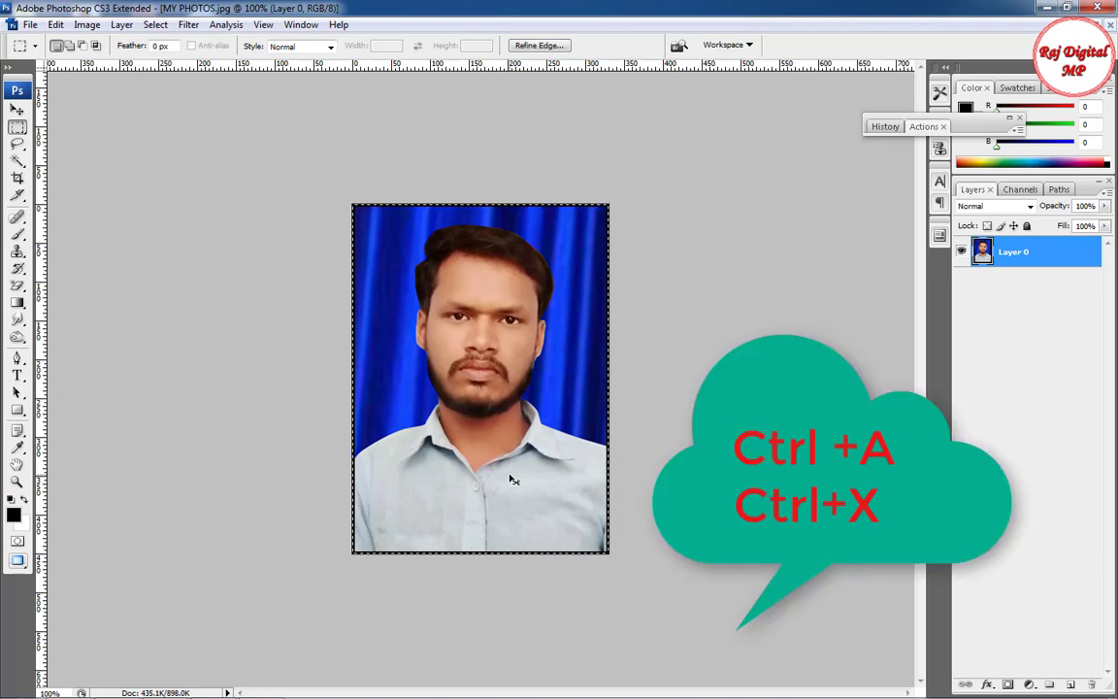
key(ctrl+x)
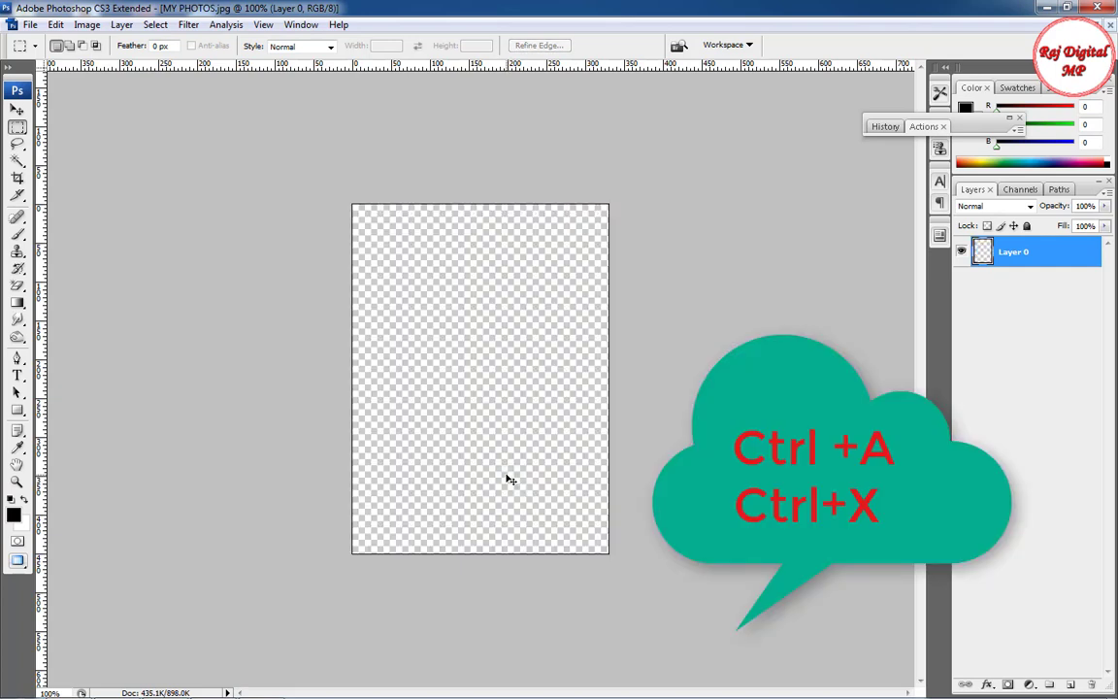
click(1111, 27)
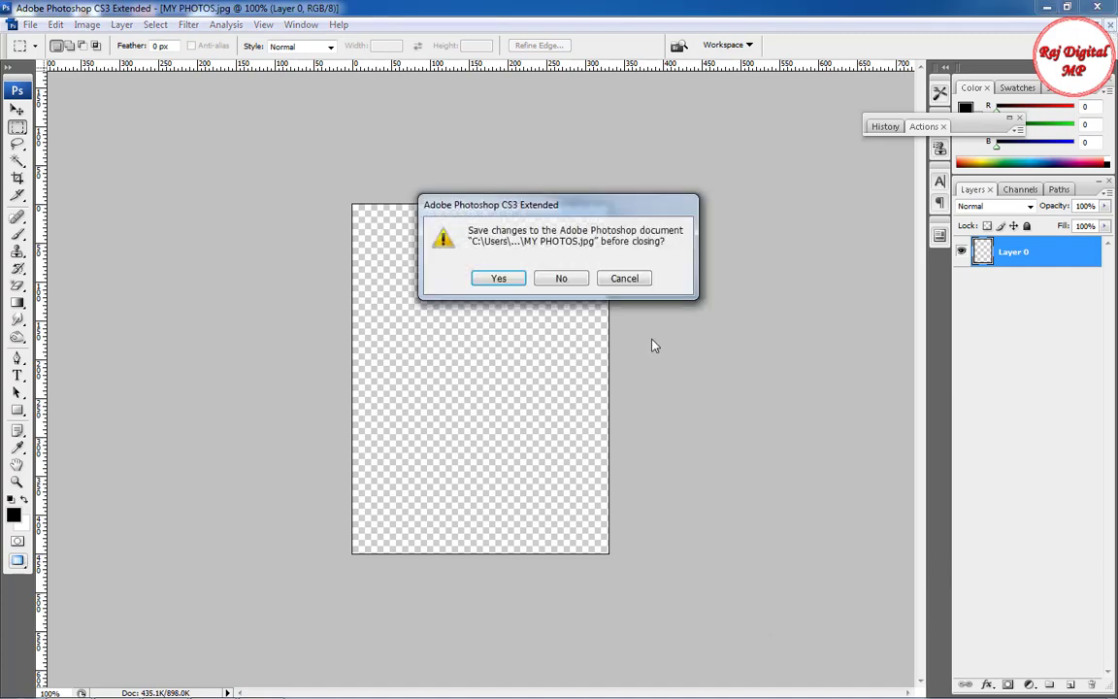
click(571, 279)
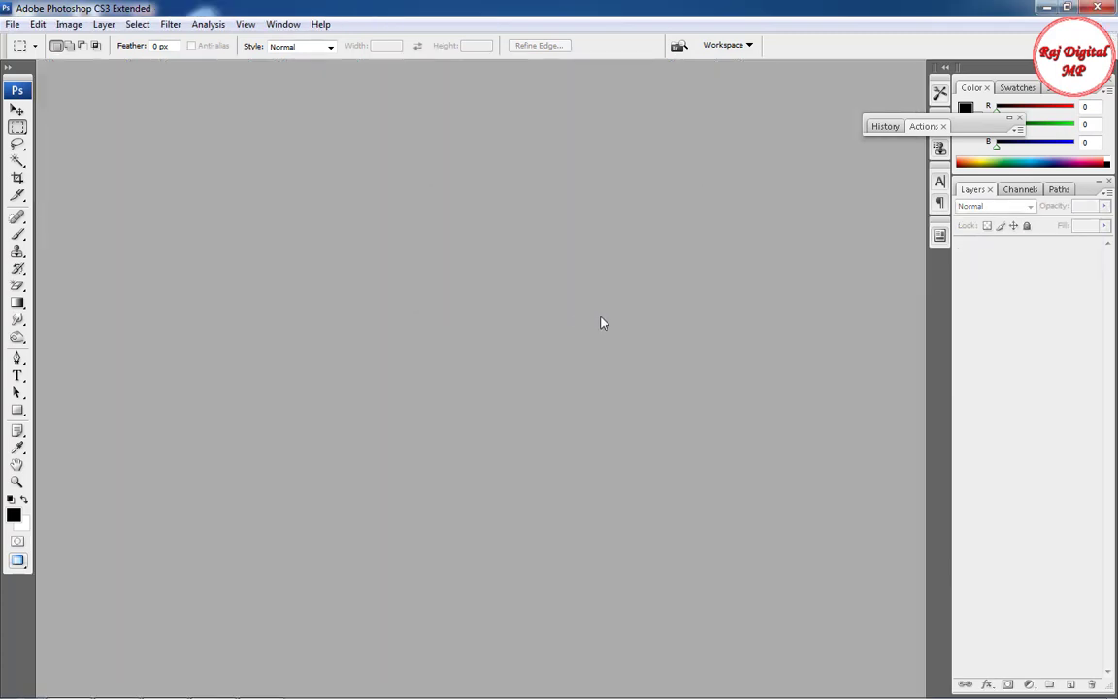
Create a new 4 × 6 inch document and paste the bordered photo into it
key(ctrl+n)
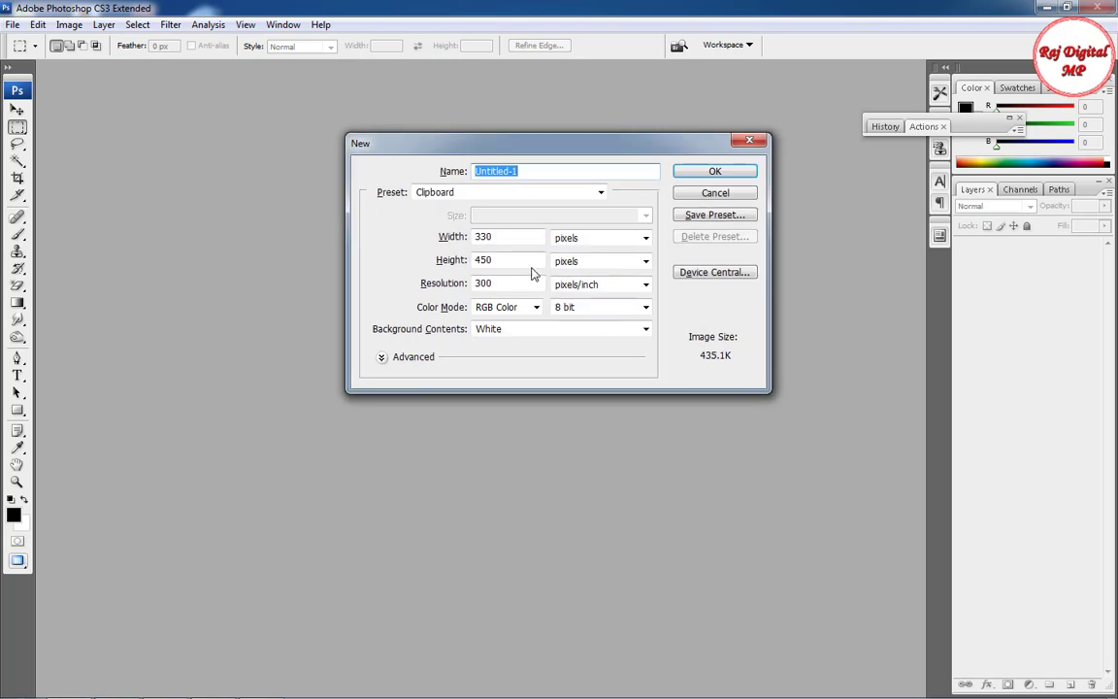
drag(511, 237, 312, 233)
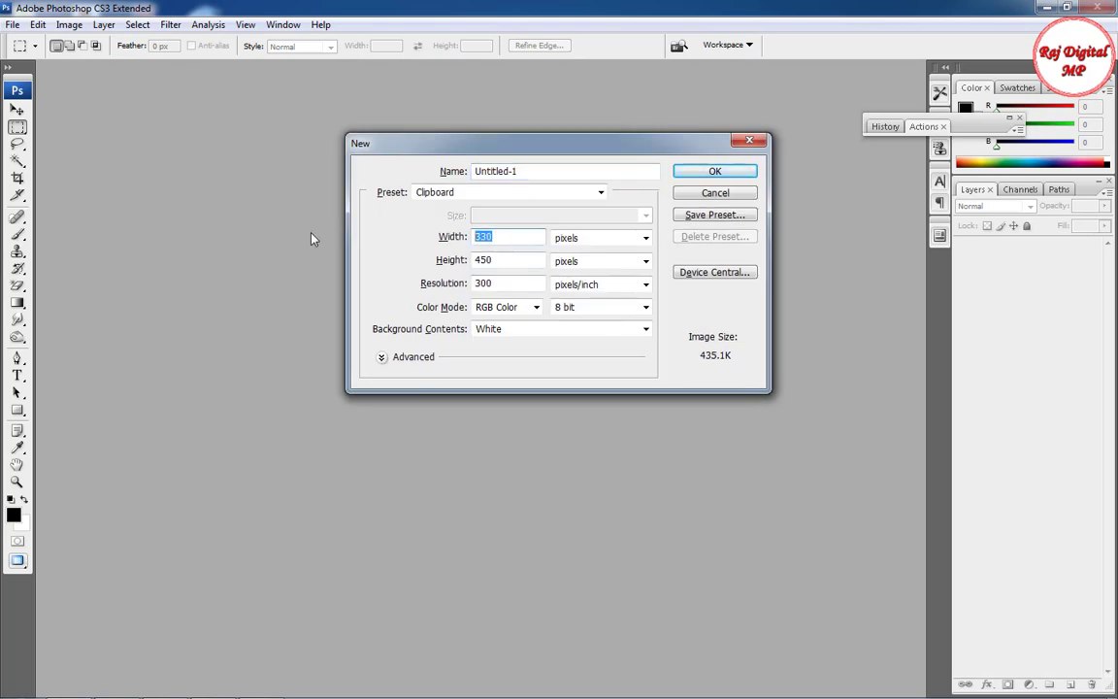
text(4)
key(Tab)
key(Down)
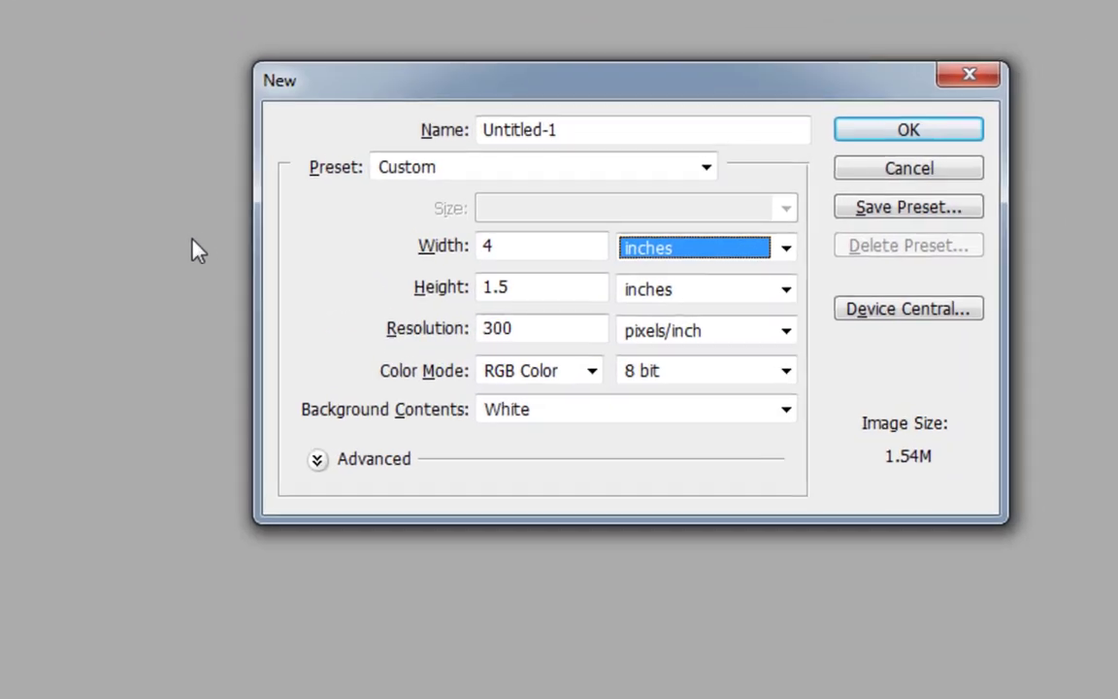
key(Tab)
text(6)
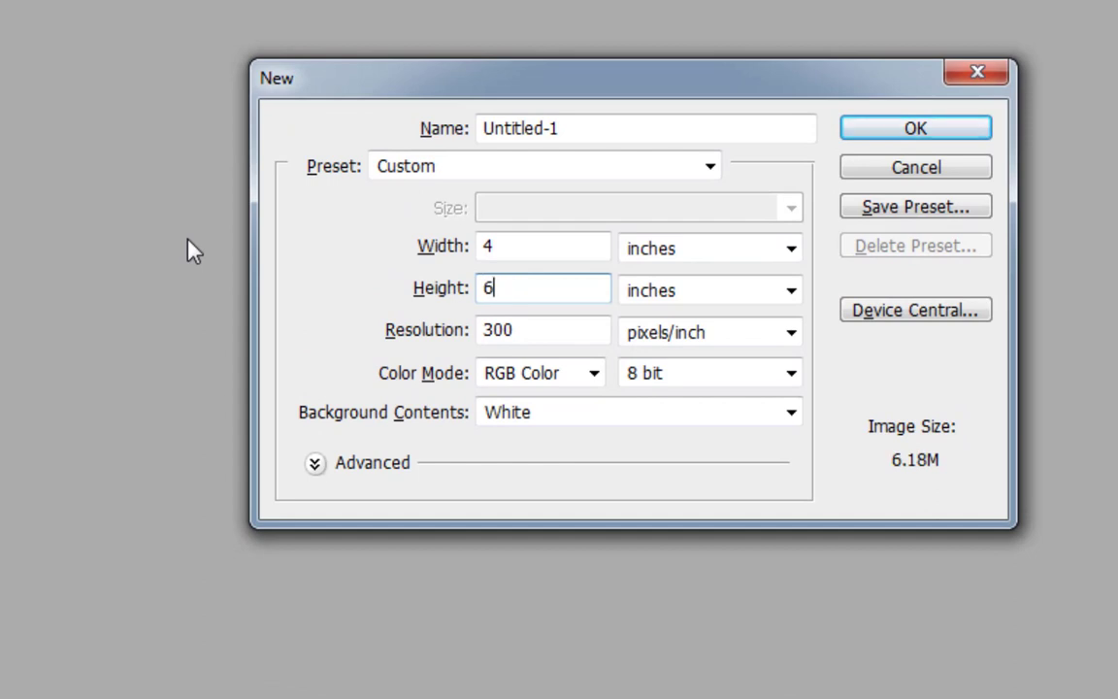
key(Return)
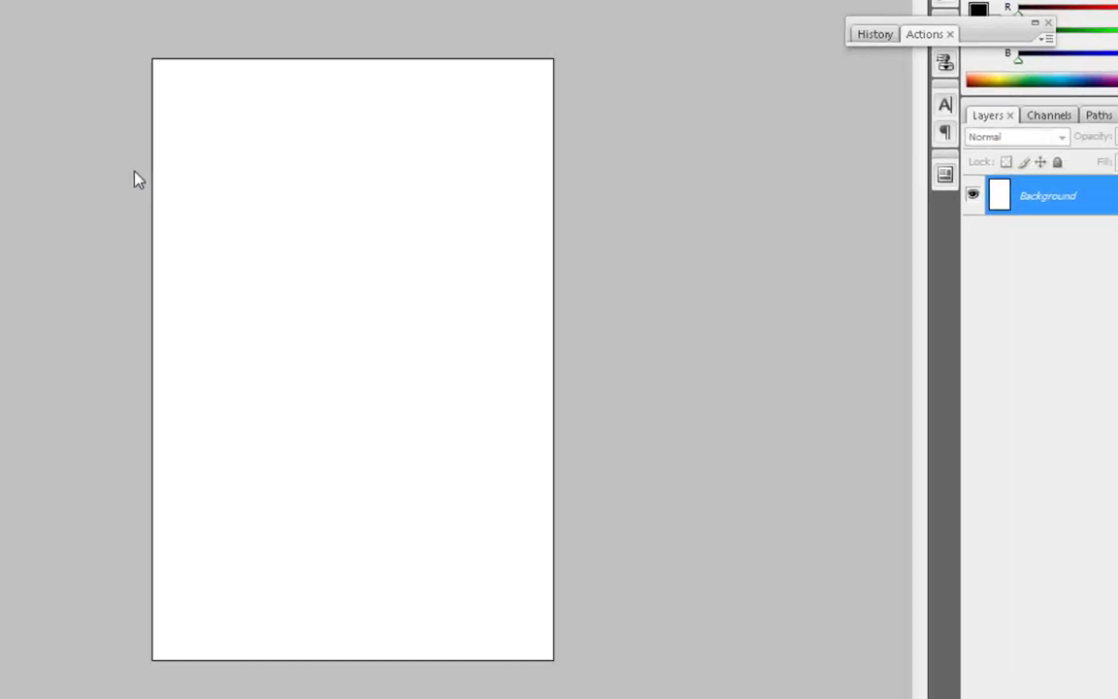
key(ctrl+v)
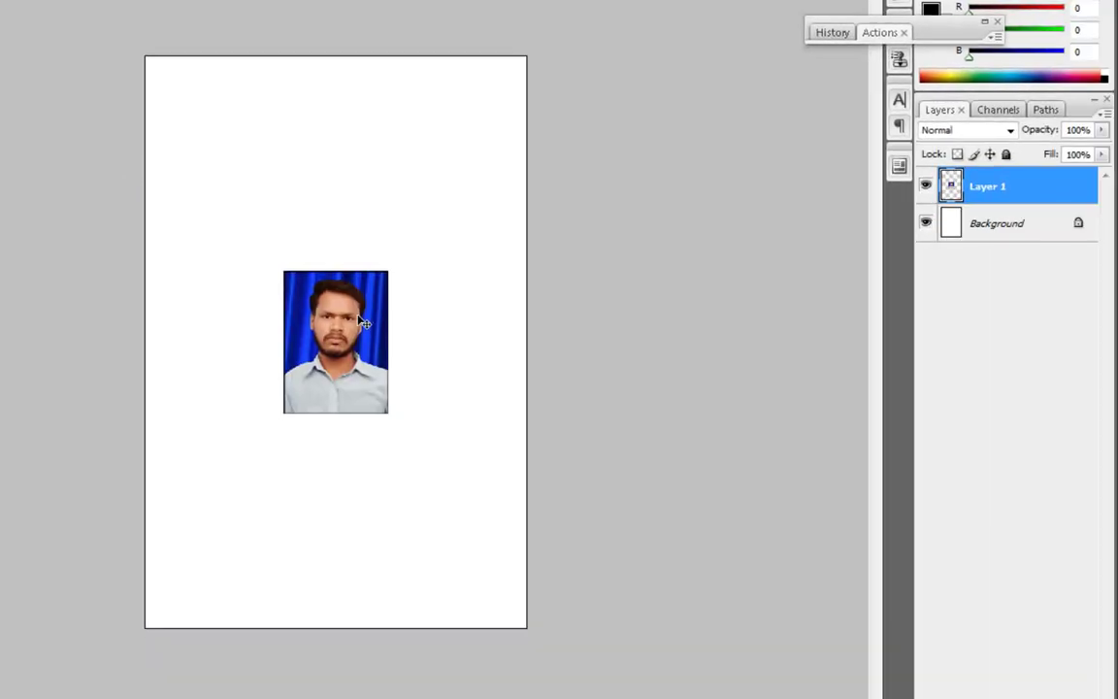
Position the passport photo in the sheet's top-left corner, undoing a misplaced copy
drag(359, 318, 230, 107)
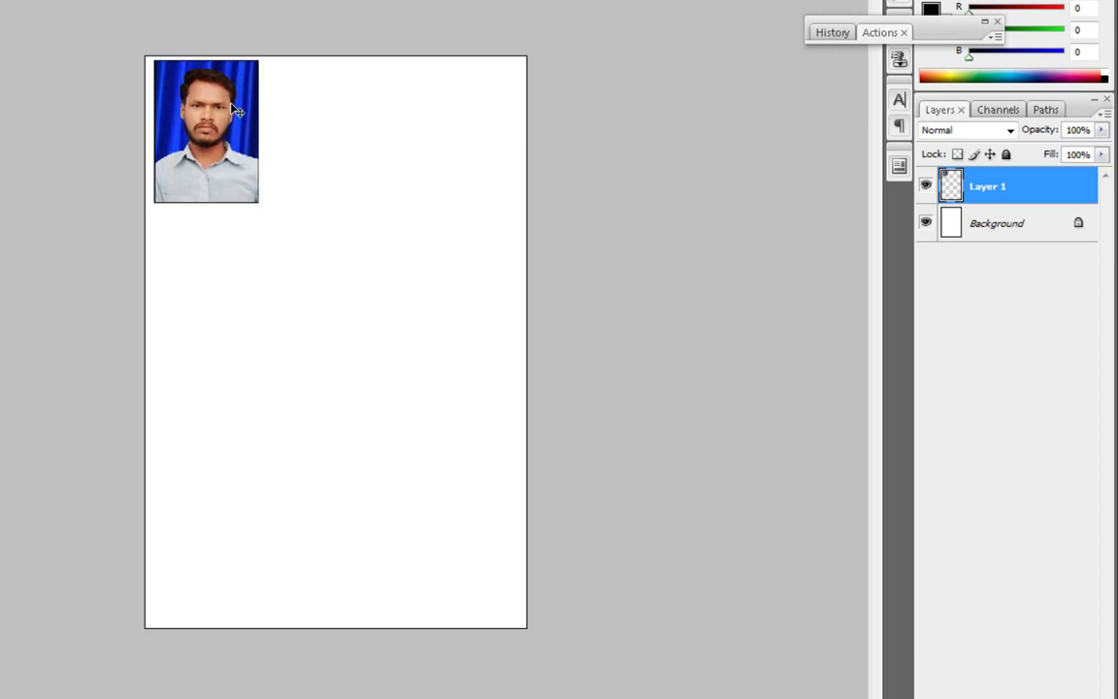
drag(233, 109, 352, 107)
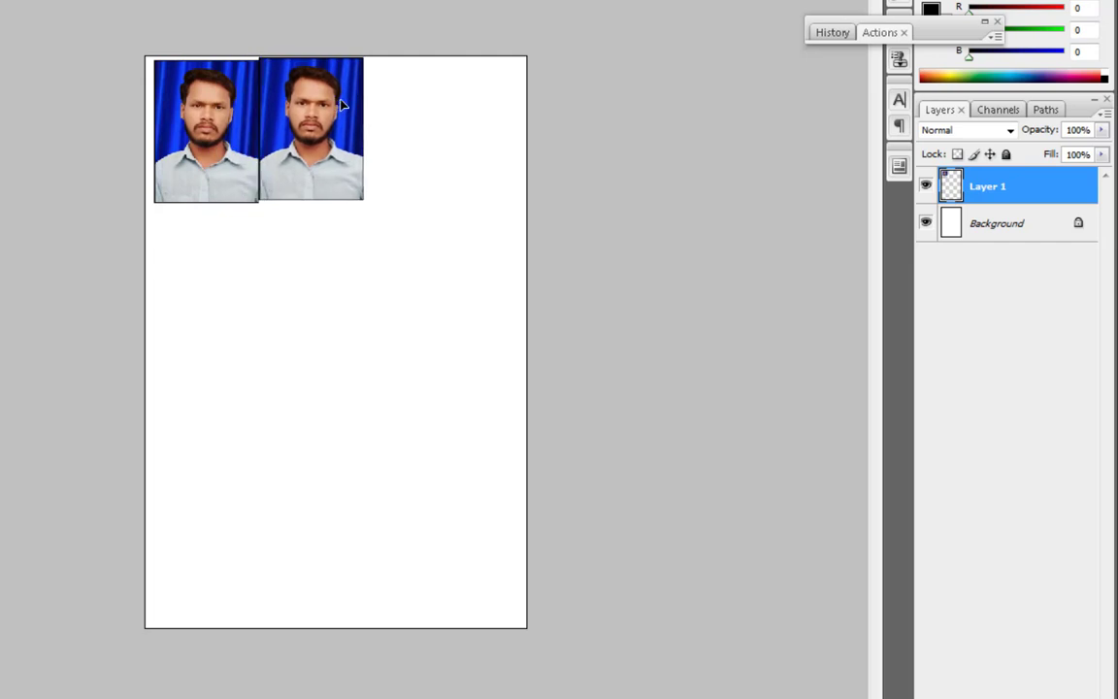
key(ctrl+z)
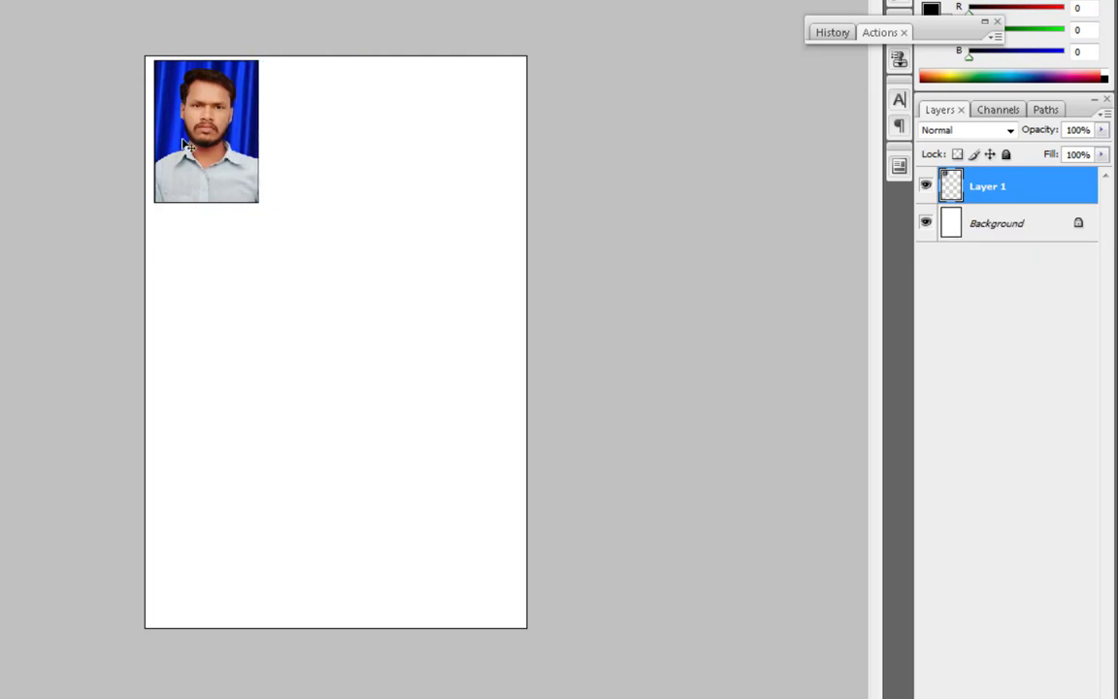
key(Left)
key(Left)
key(Left)
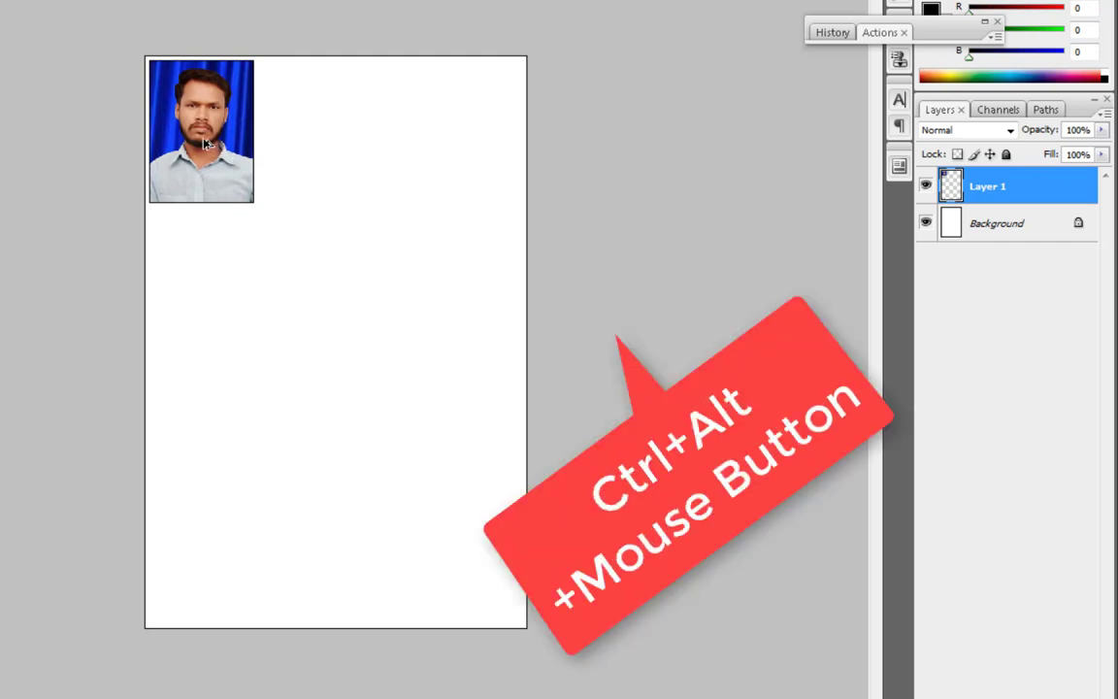
Duplicate the photo twice to its right, nudging the copies into an evenly spaced row of three
drag(204, 143, 311, 146)
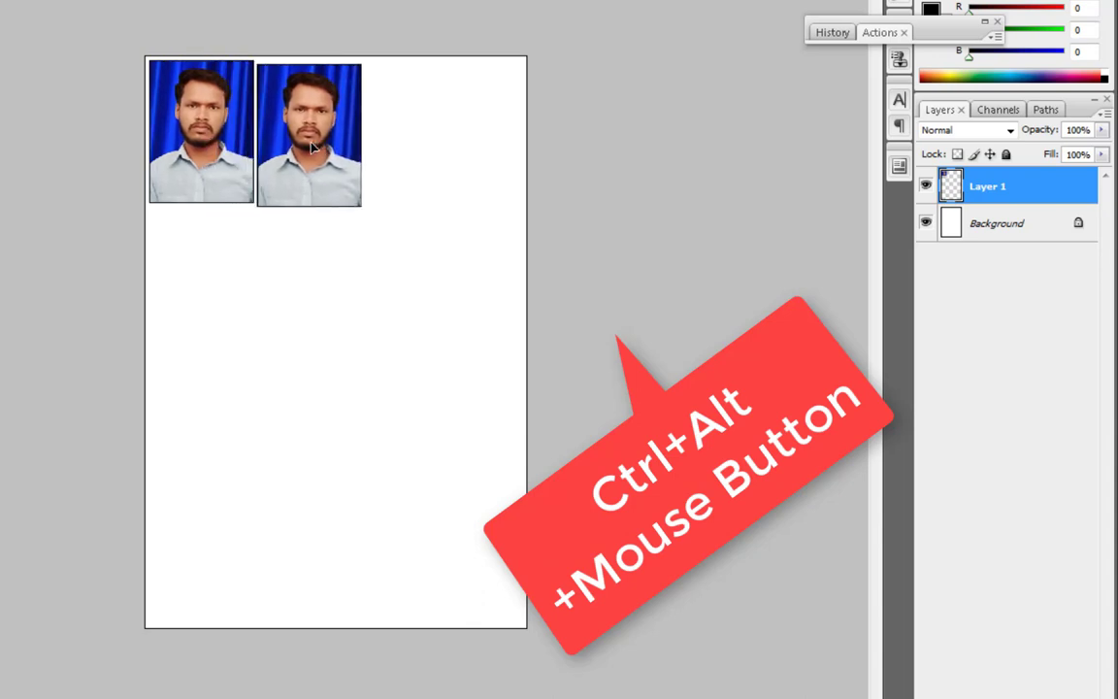
drag(311, 146, 319, 140)
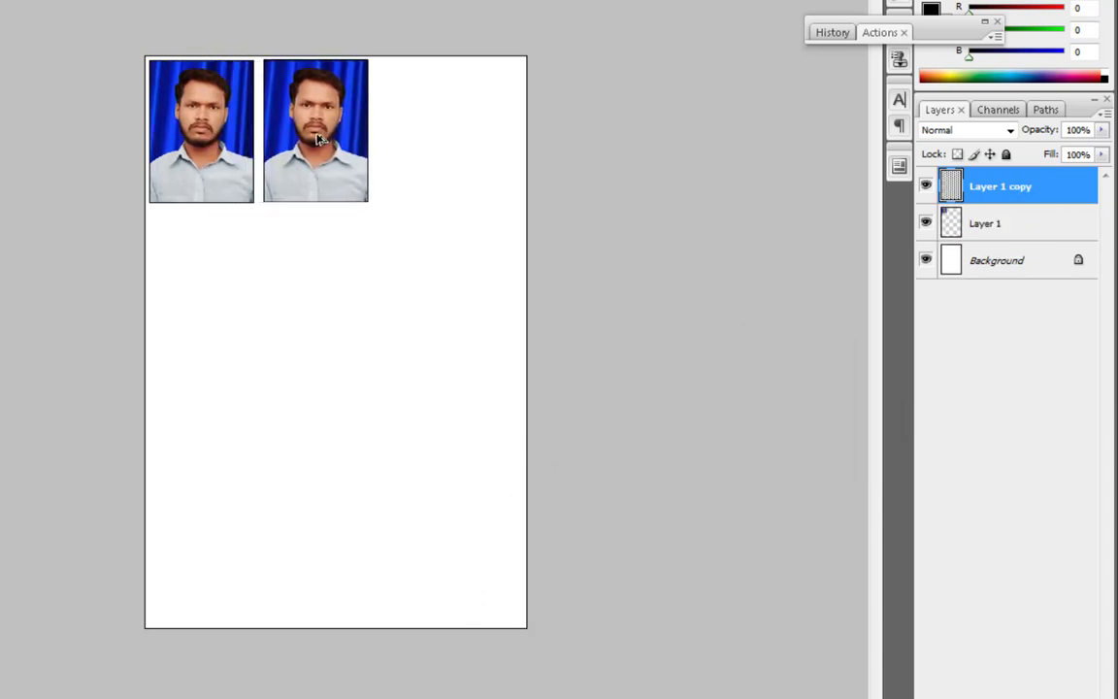
key(Right)
key(Right)
key(Right)
key(Down)
key(Down)
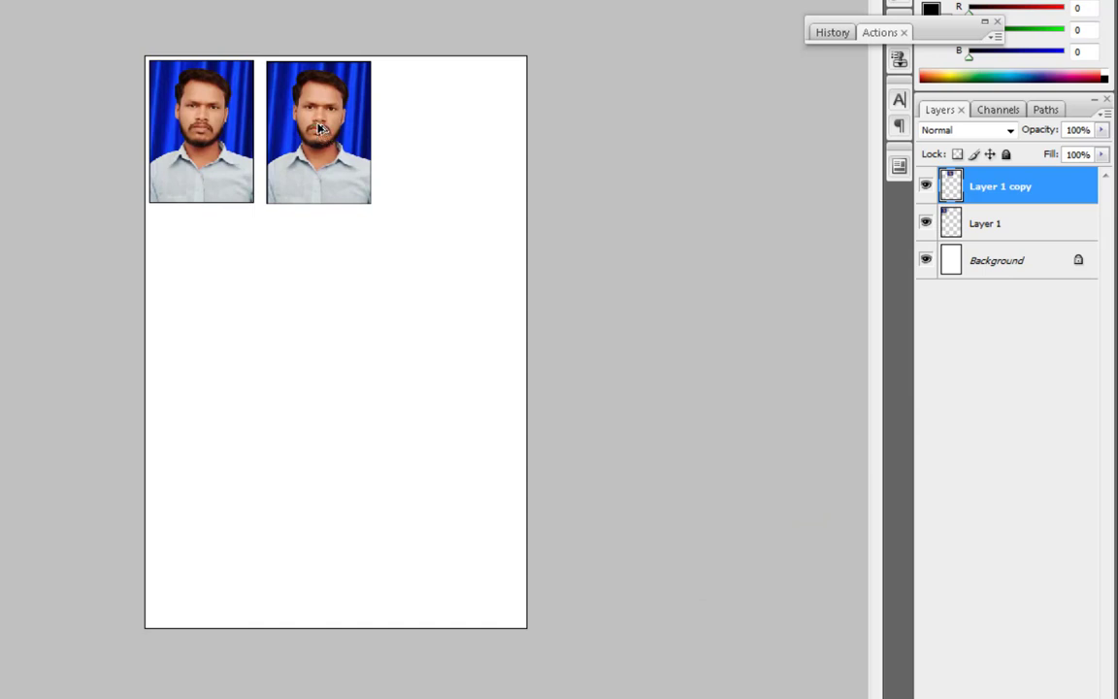
drag(312, 124, 428, 126)
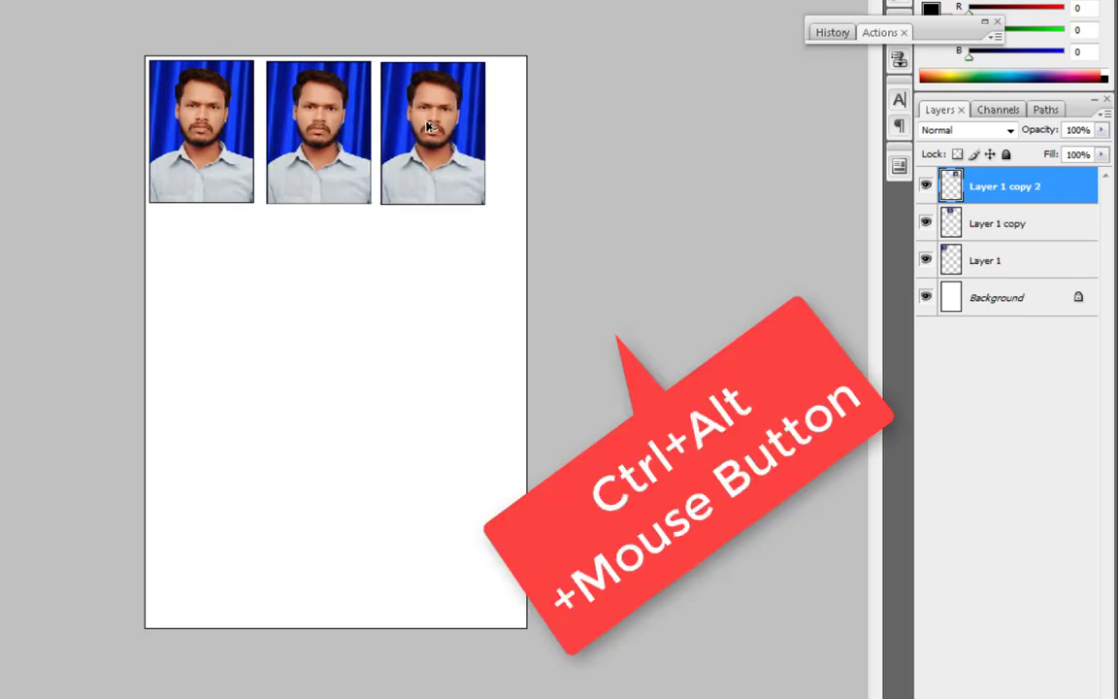
key(Right)
key(Right)
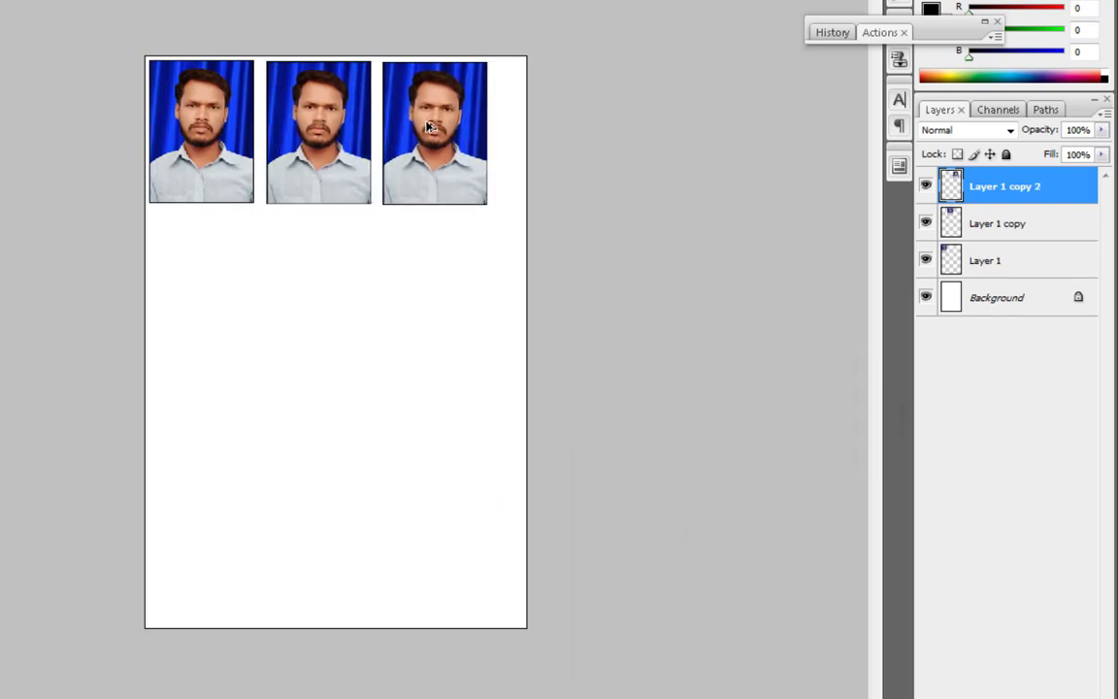
key(Right)
key(Right)
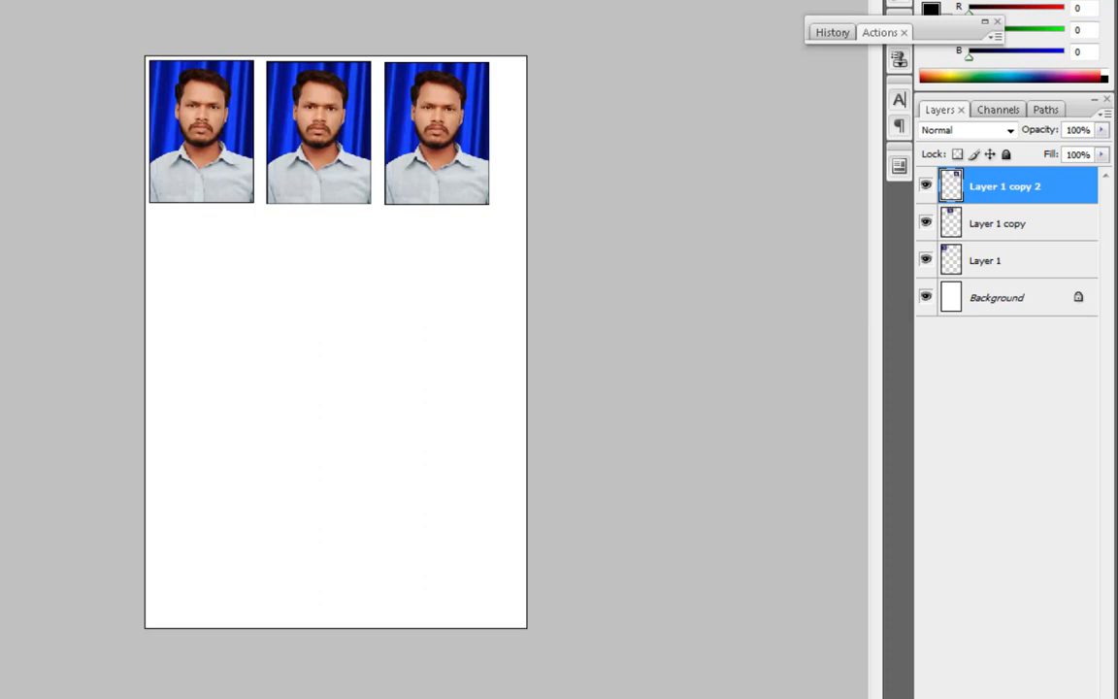
Merge the three top-row photos into one layer and copy the row down twice, forming a 3×3 grid
key(ctrl+e)
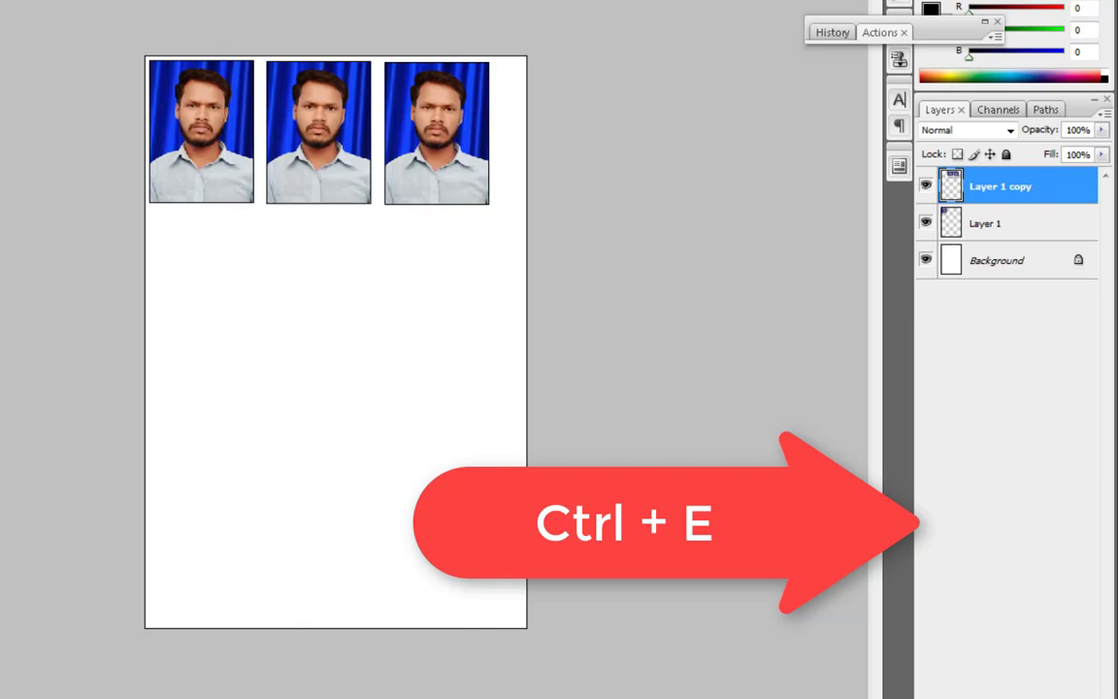
key(ctrl+e)
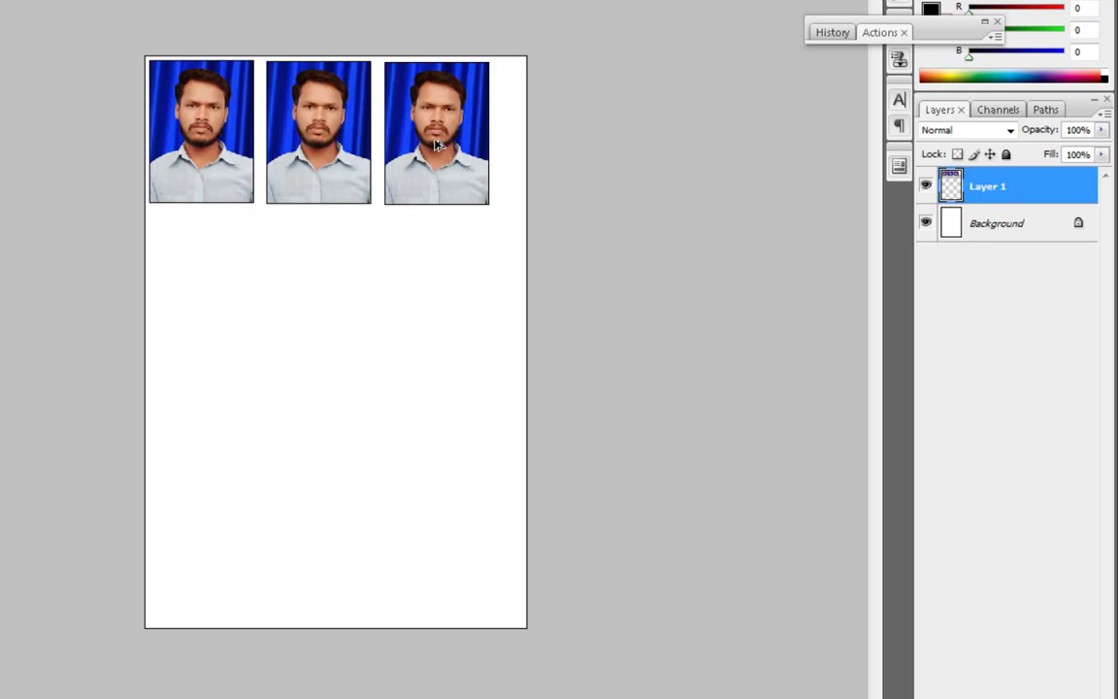
drag(427, 127, 427, 280)
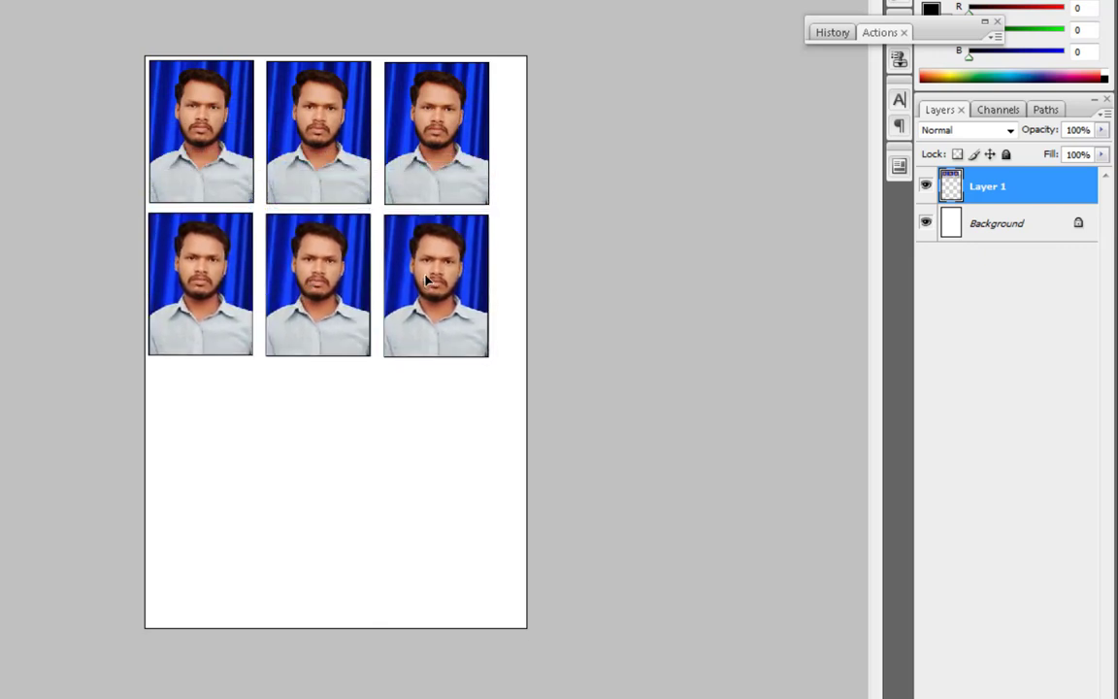
key(Up)
key(Up)
key(Up)
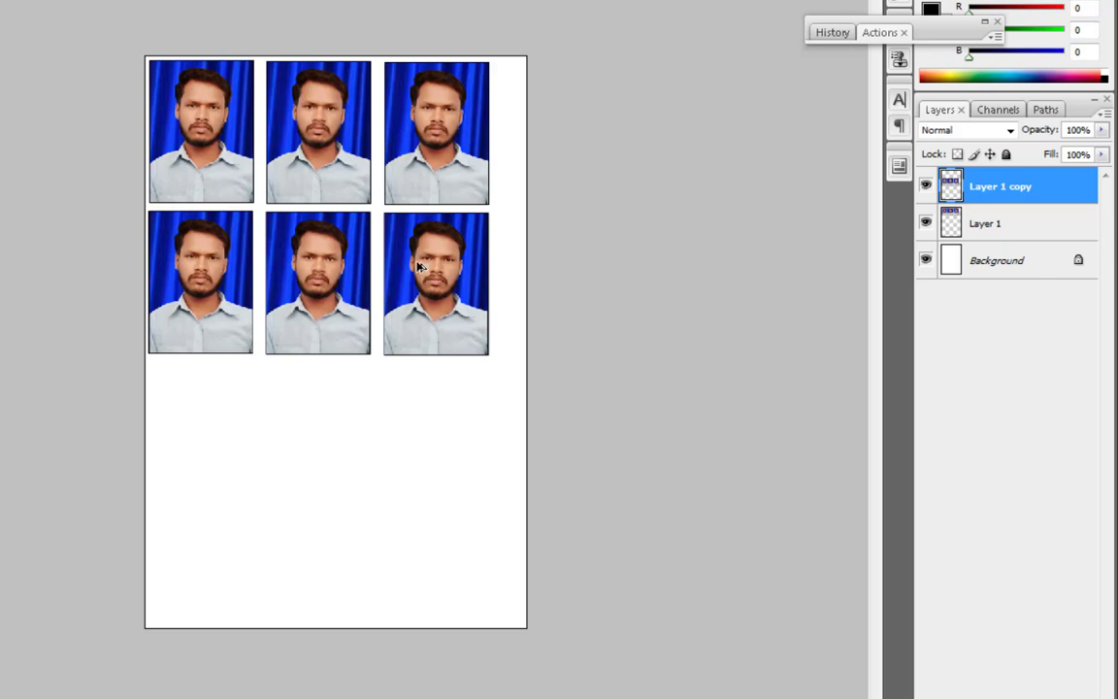
drag(417, 265, 412, 422)
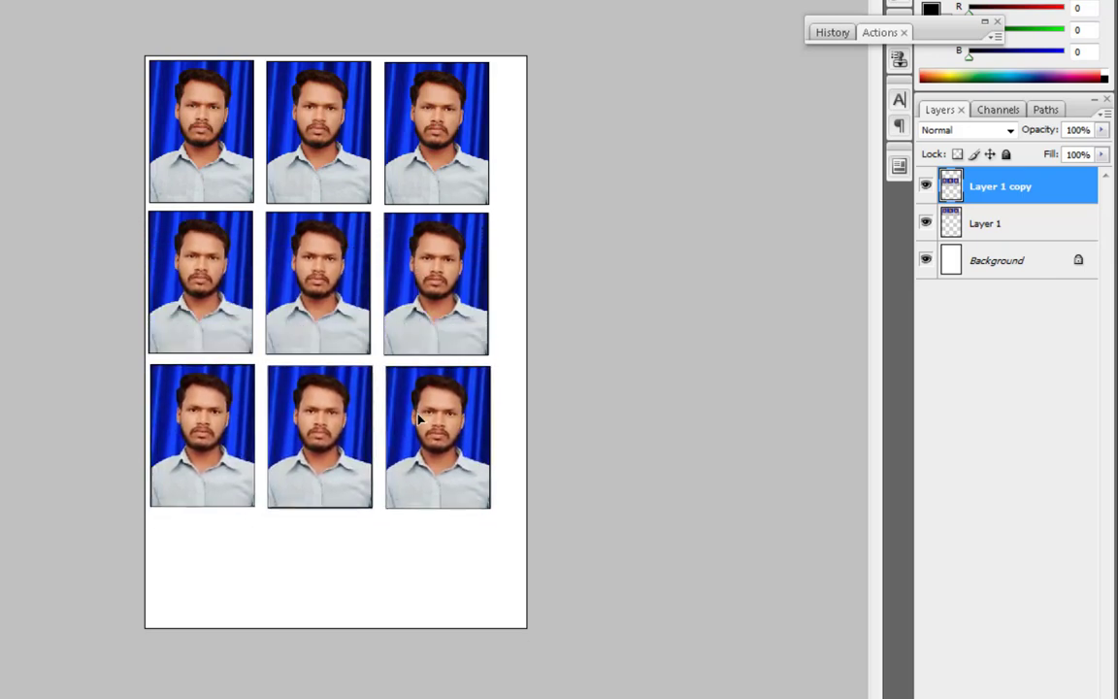
drag(411, 422, 415, 419)
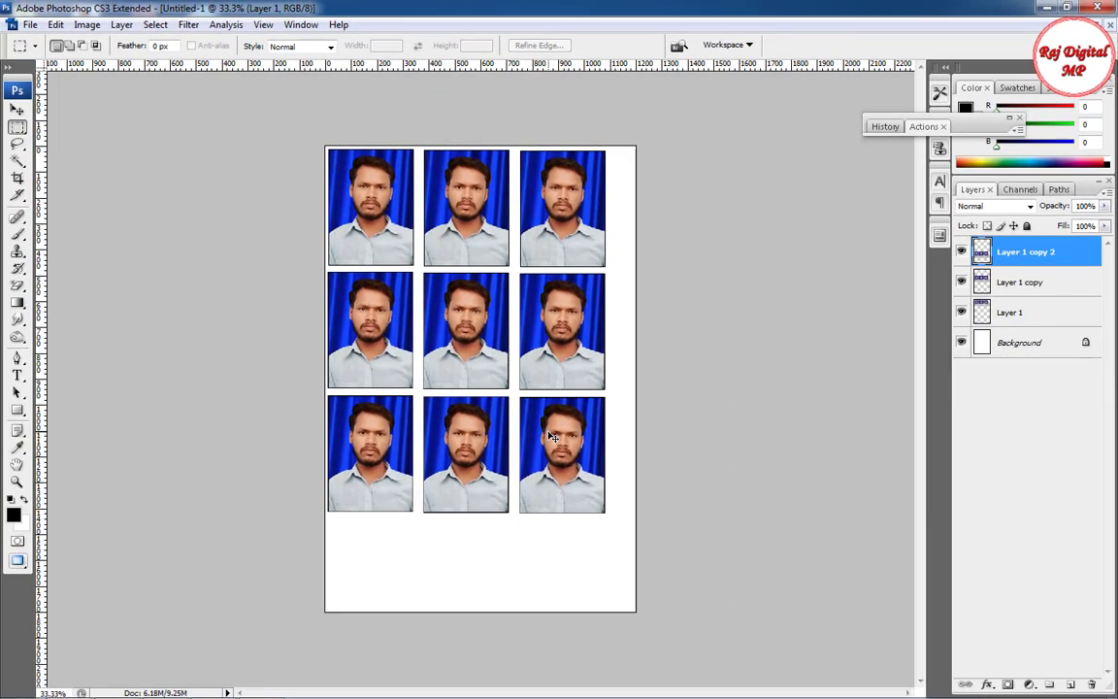
Copy the photo row below the grid and rotate it about 90° into the lower-right corner
mouse_move(548, 434)
mouse_down()
mouse_move(548, 556)
mouse_move(558, 552)
mouse_up()
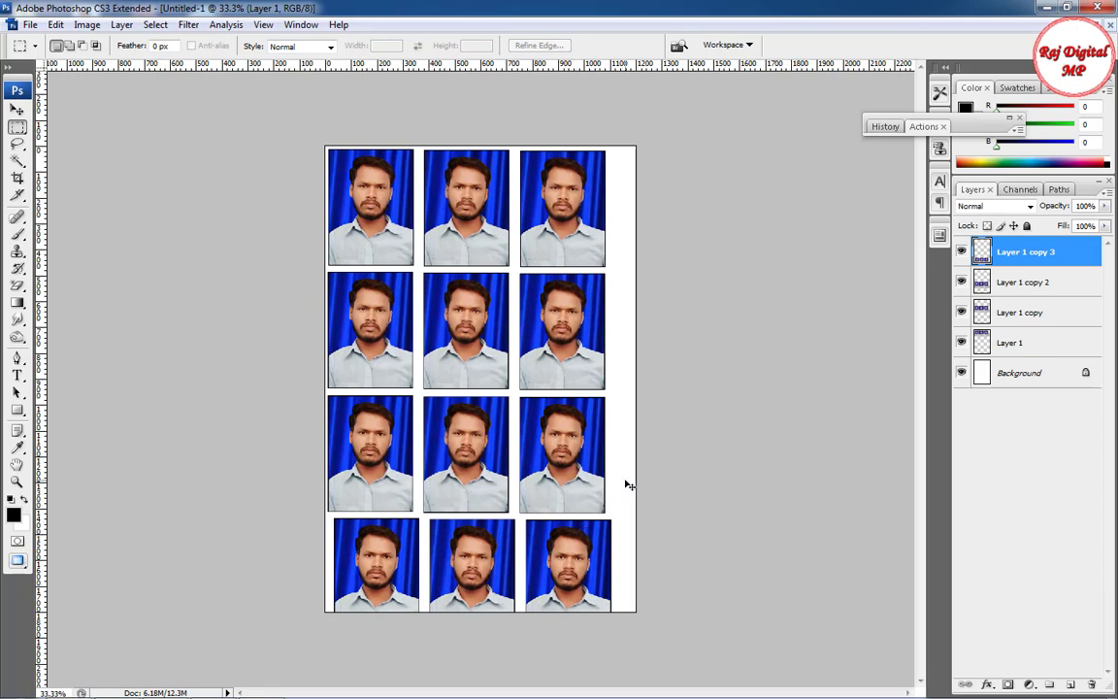
key(ctrl+t)
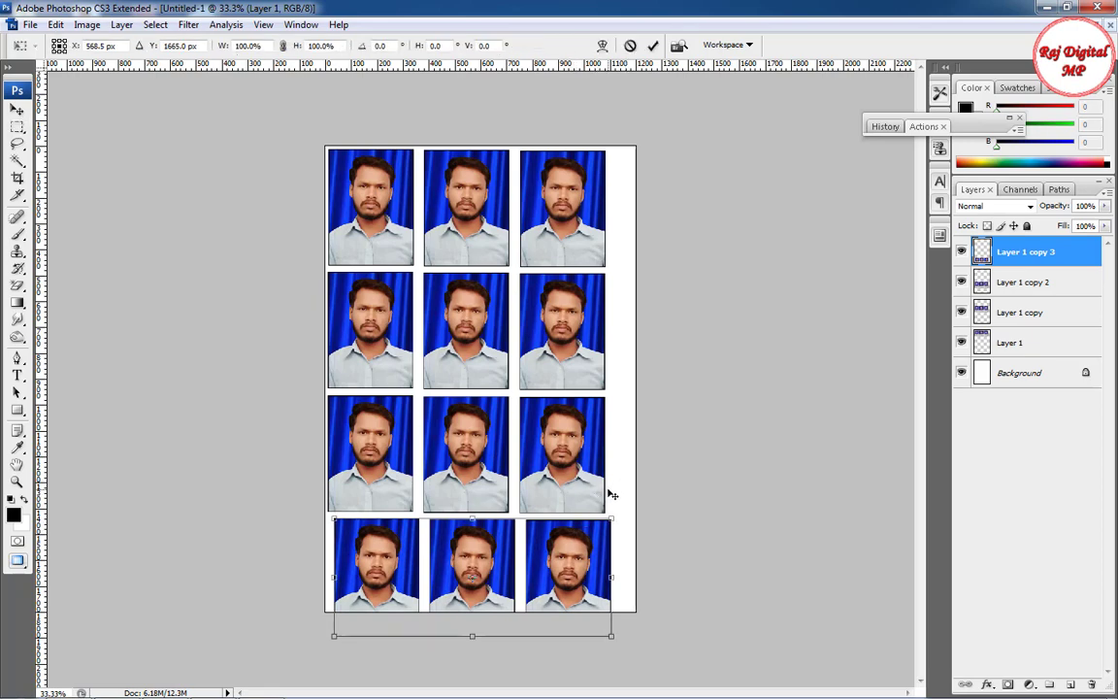
drag(624, 459, 566, 682)
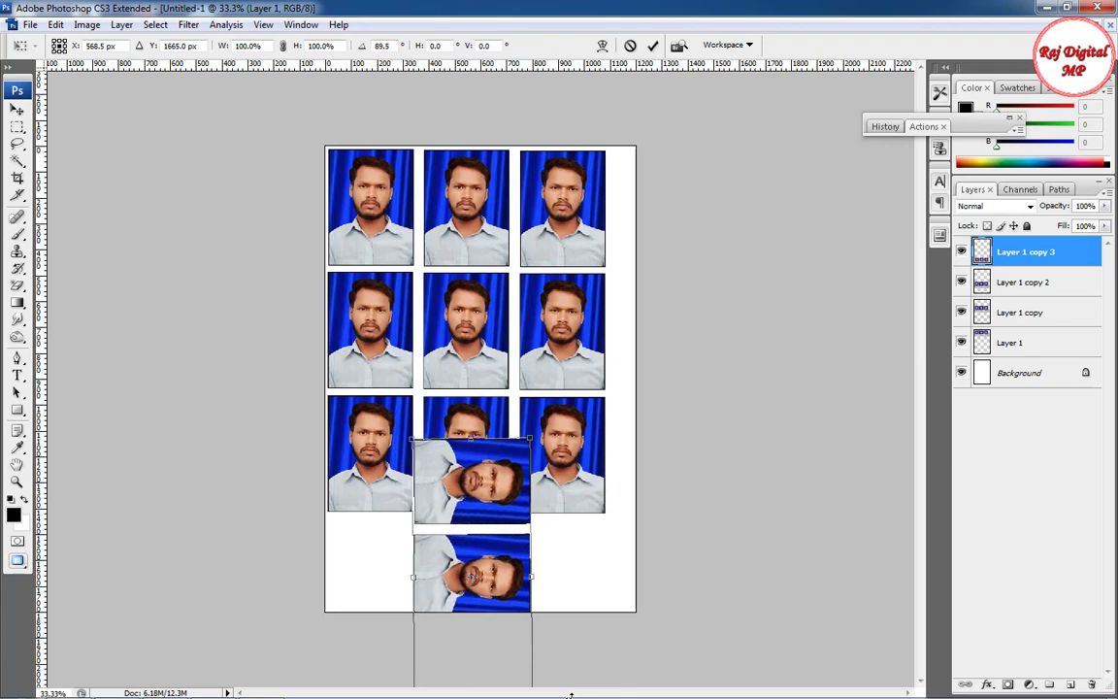
drag(491, 488, 580, 571)
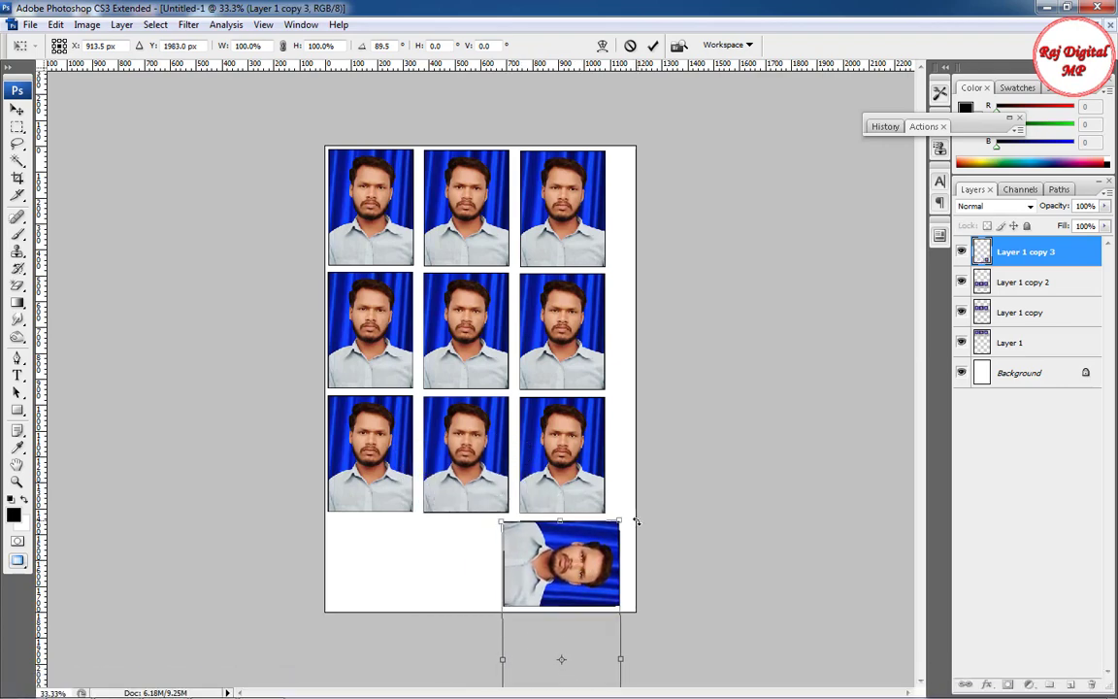
Fine-tune the rotated photo to exactly sideways and commit the transform
key(ctrl+plus)
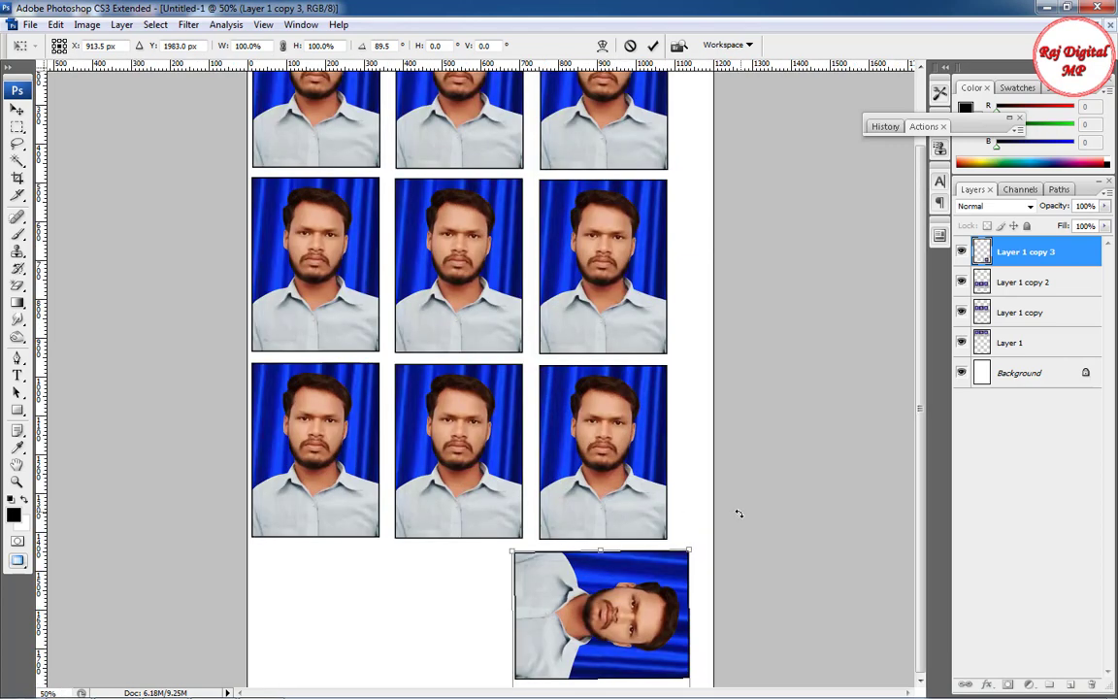
drag(738, 513, 746, 508)
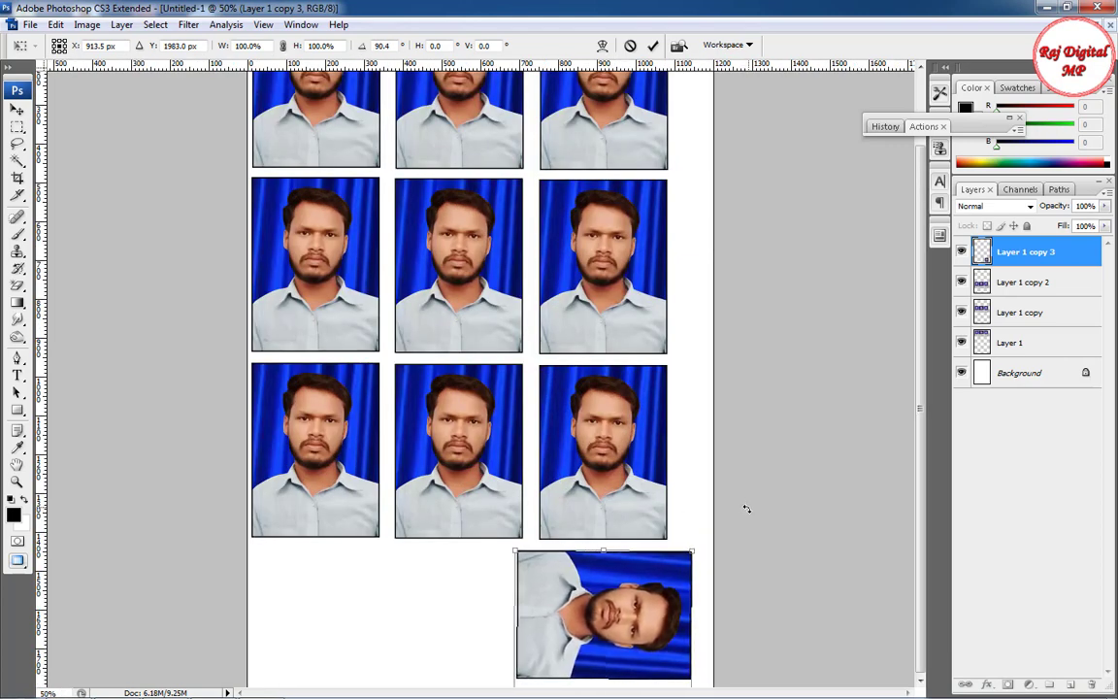
drag(746, 509, 746, 506)
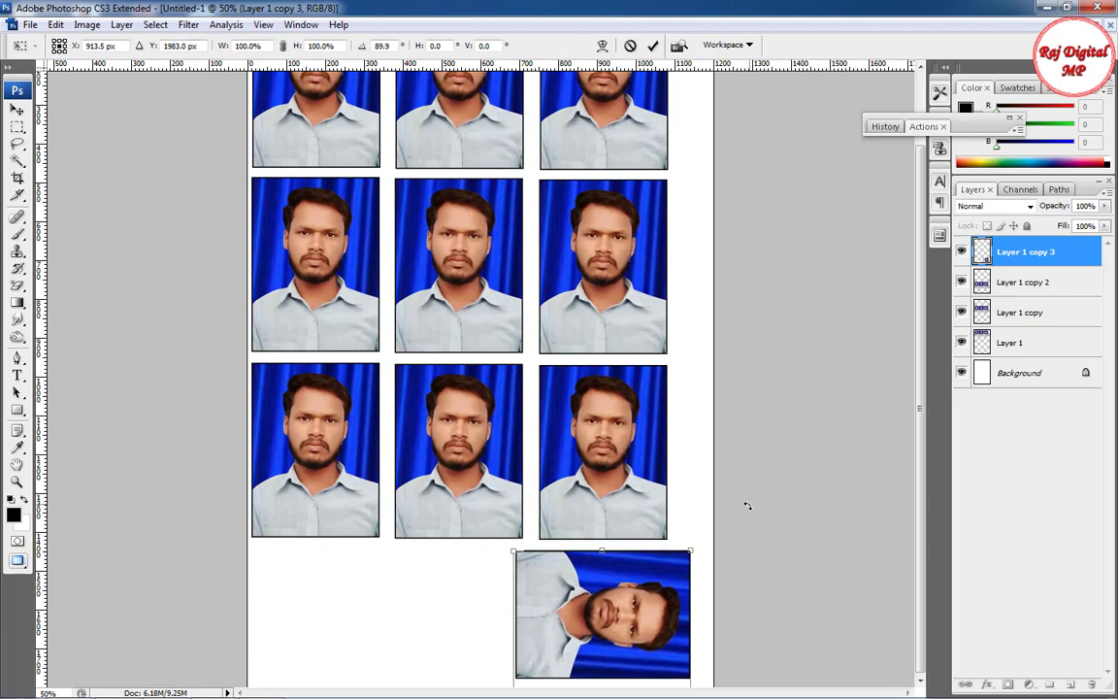
key(Return)
key(m)
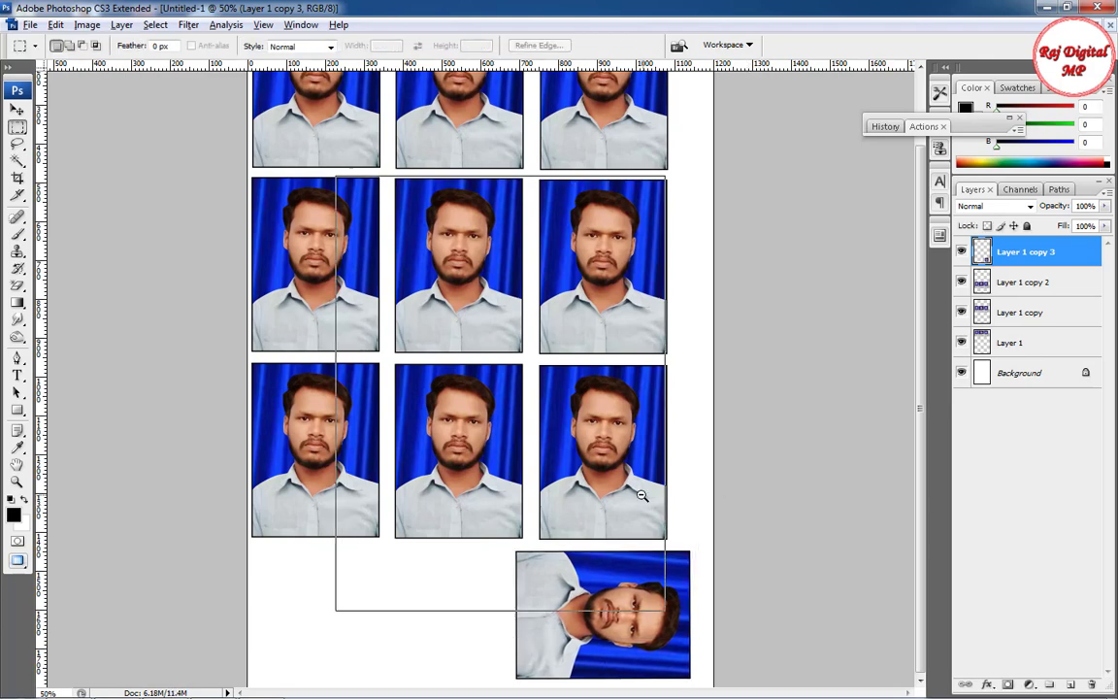
key(ctrl+minus)
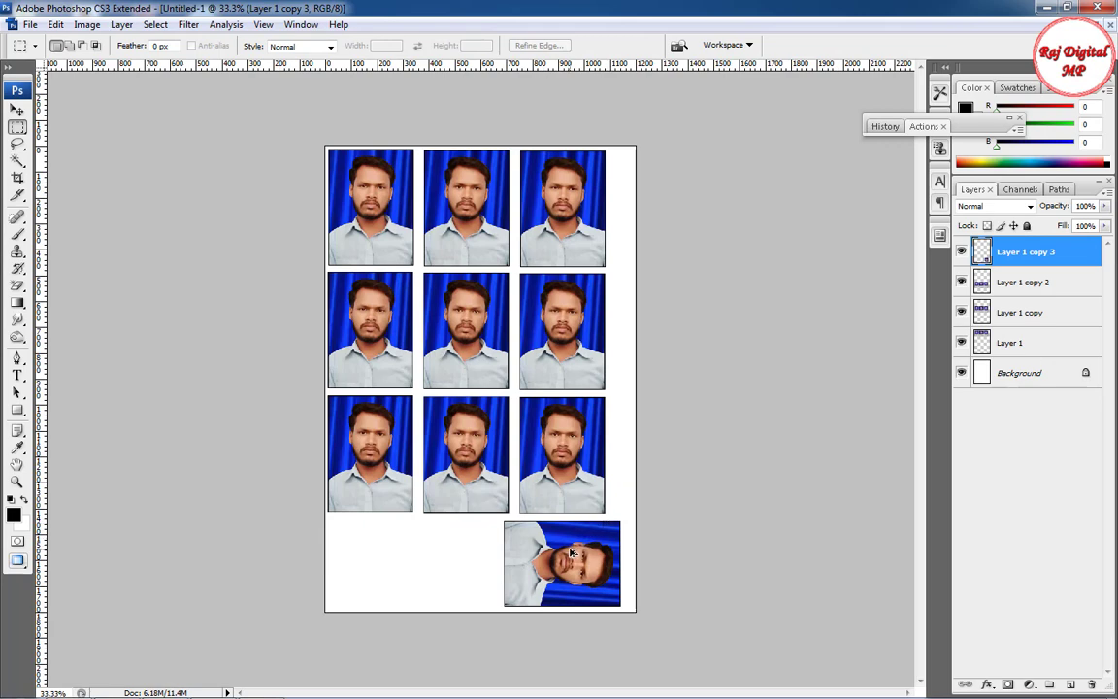
Duplicate the rotated photo to its left and align it with the first
drag(572, 552, 445, 552)
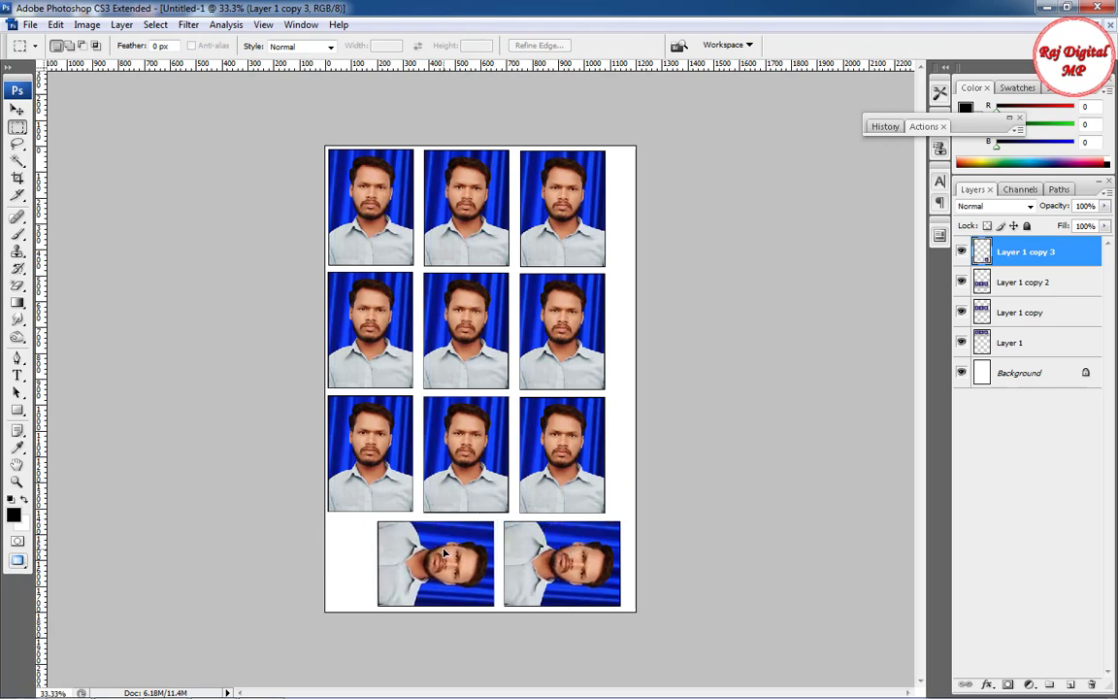
key(ctrl+j)
drag(446, 553, 448, 553)
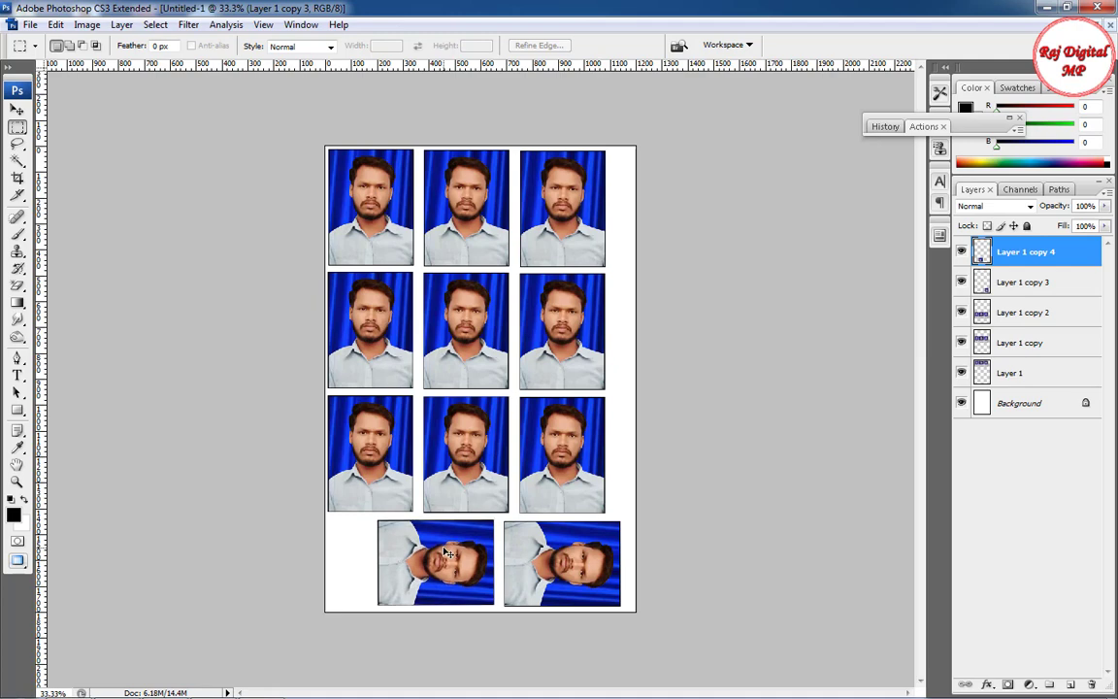
key(Down)
key(Up)
key(Down)
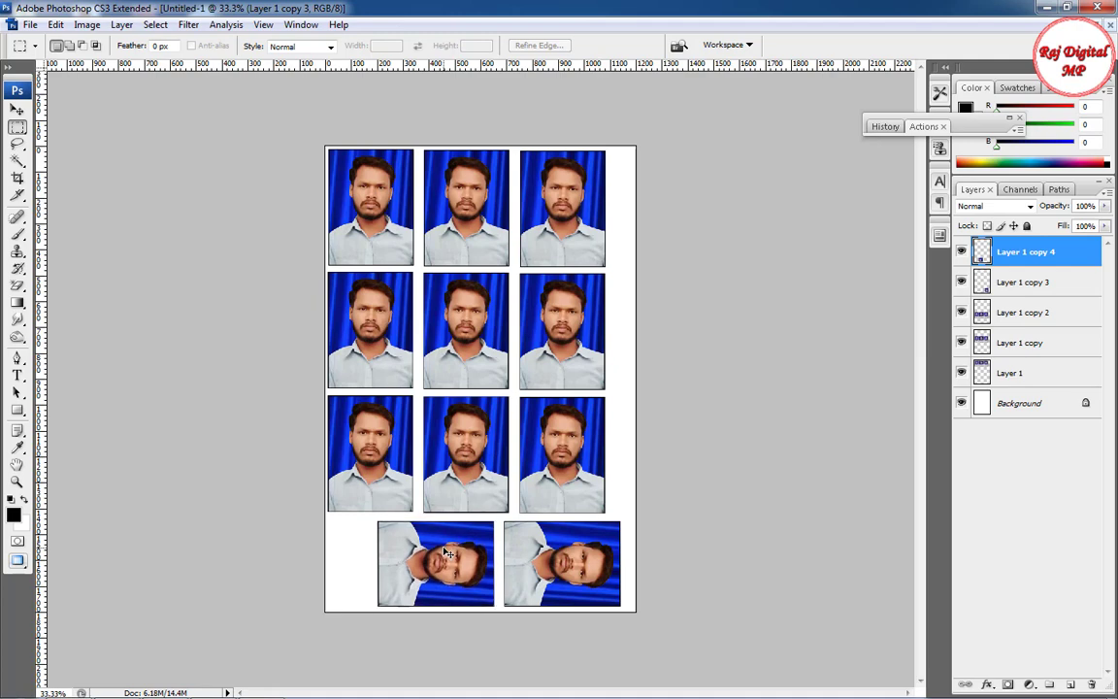
Shift both rotated photos left to sit beneath the grid
key(ctrl+minus)
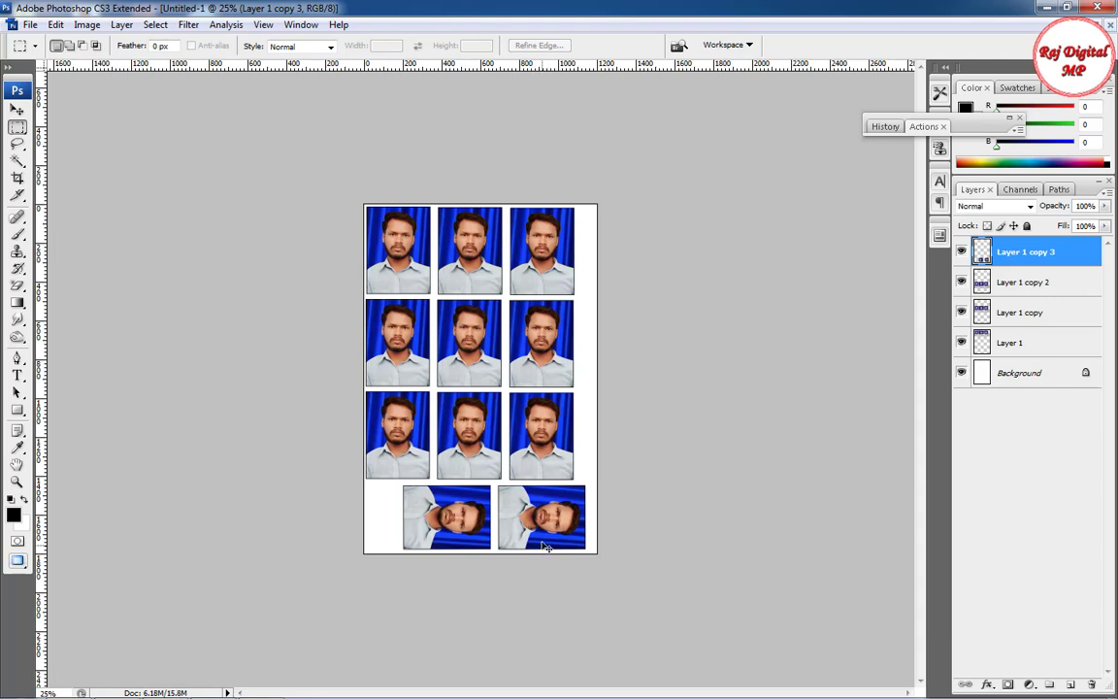
drag(531, 527, 503, 529)
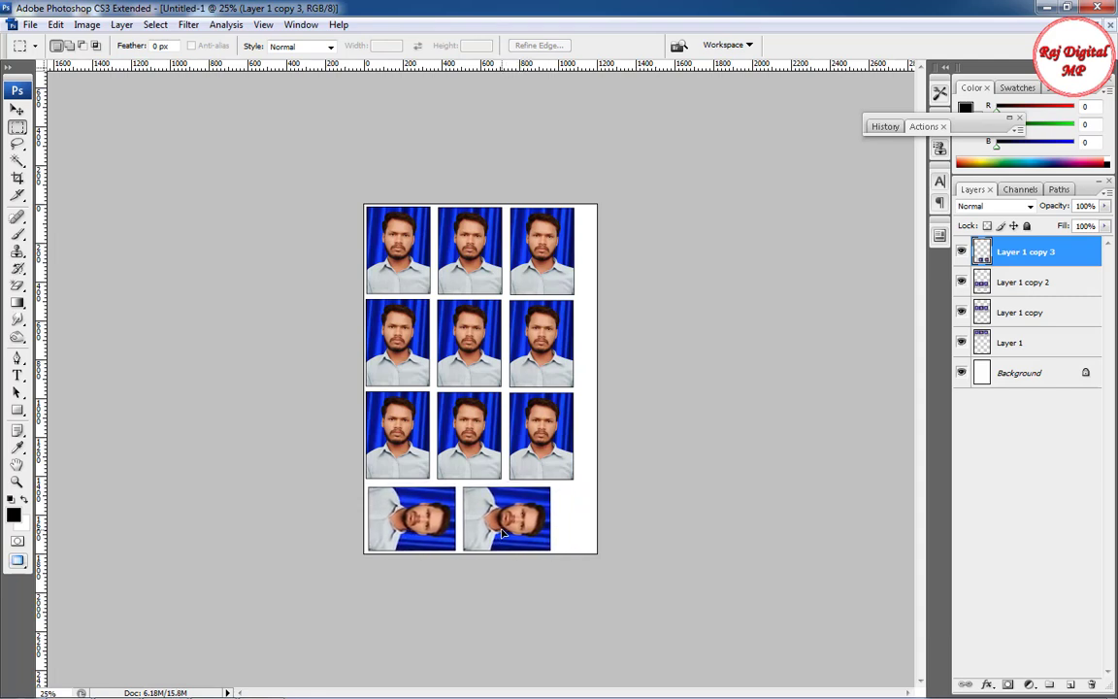
ctrl+click(525, 378)
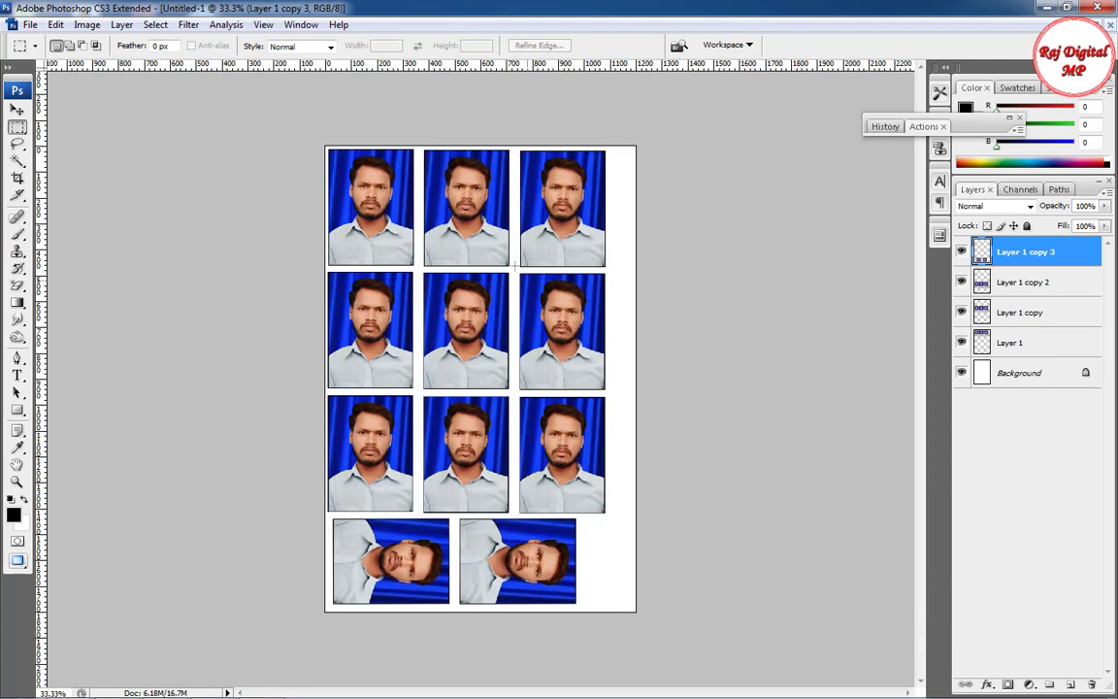